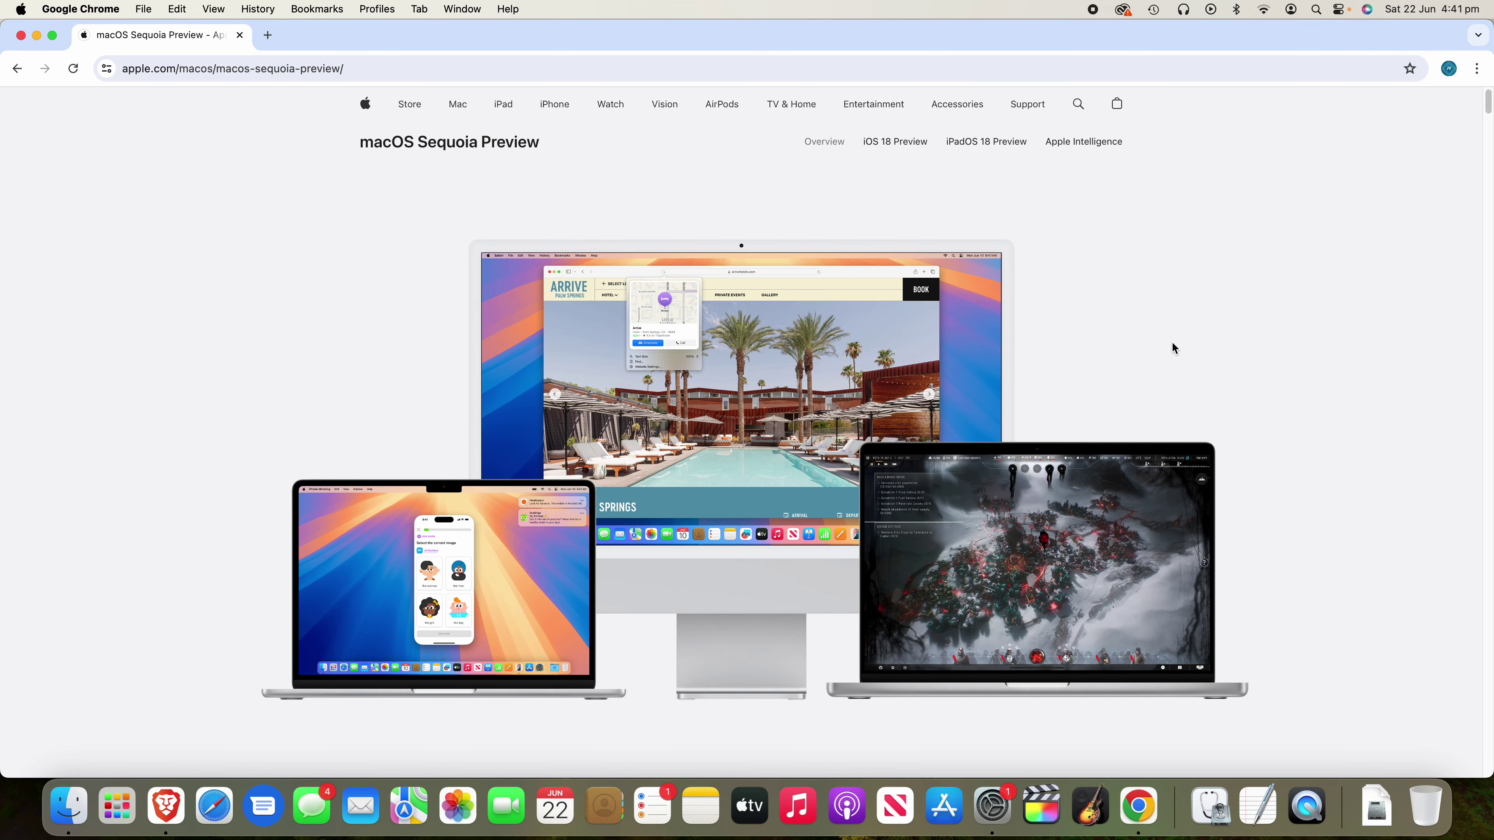
Scroll down through the macOS Sequoia Preview page and back up to the top
scroll(1174, 348, down, 10)
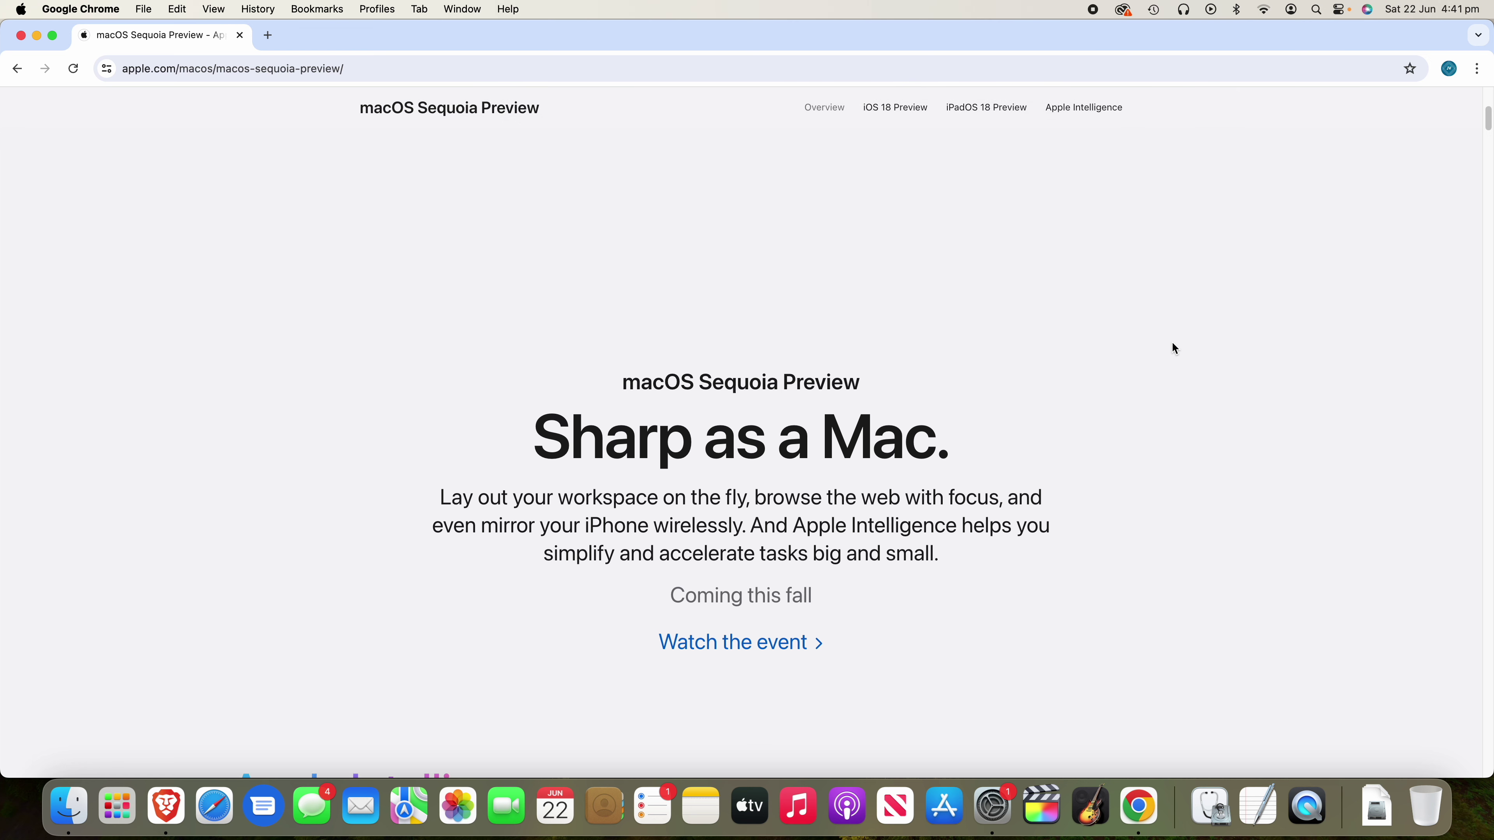
scroll(1174, 348, down, 2)
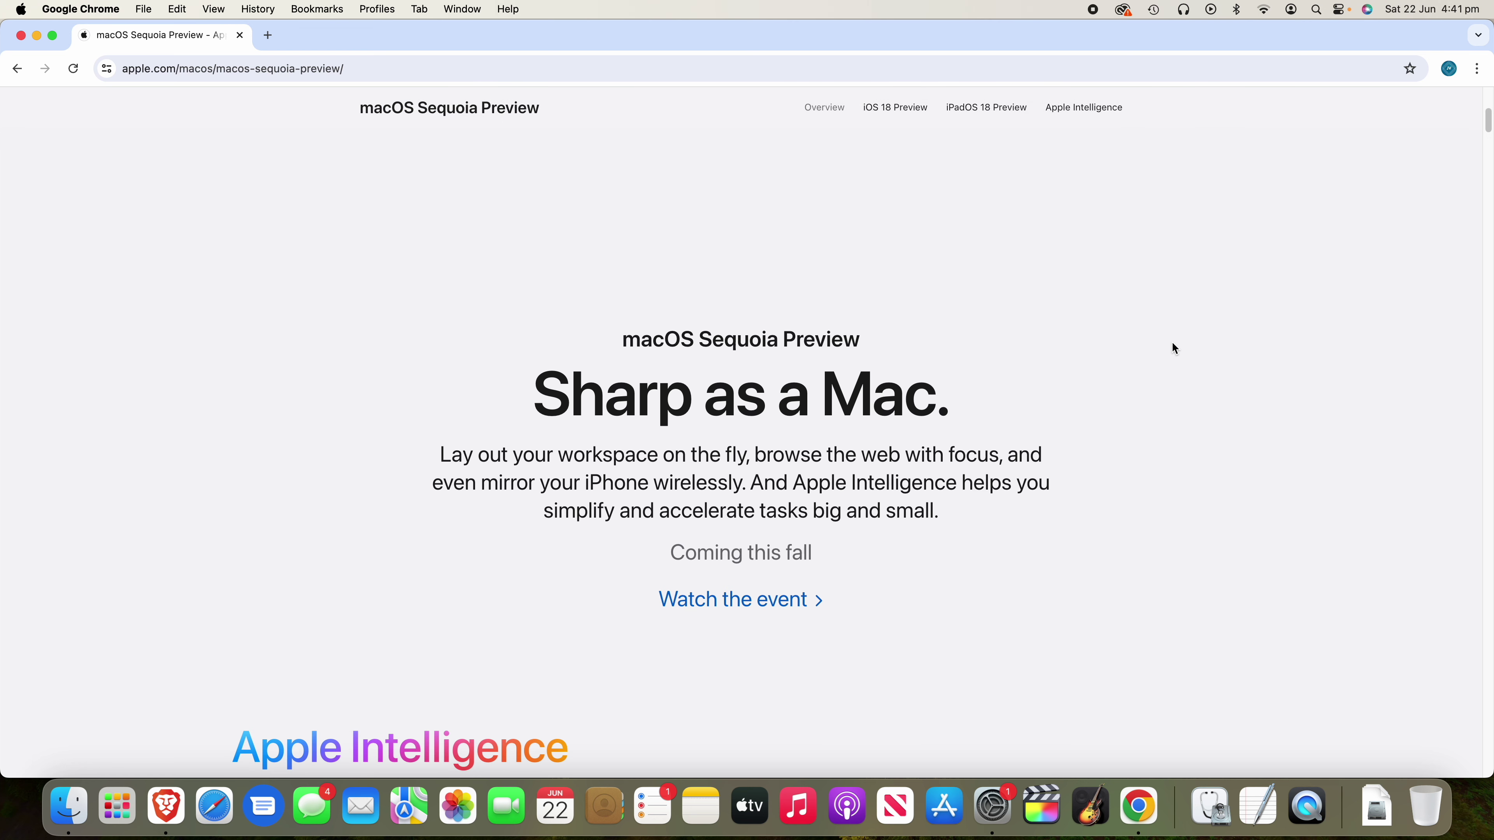
scroll(1173, 348, down, 1)
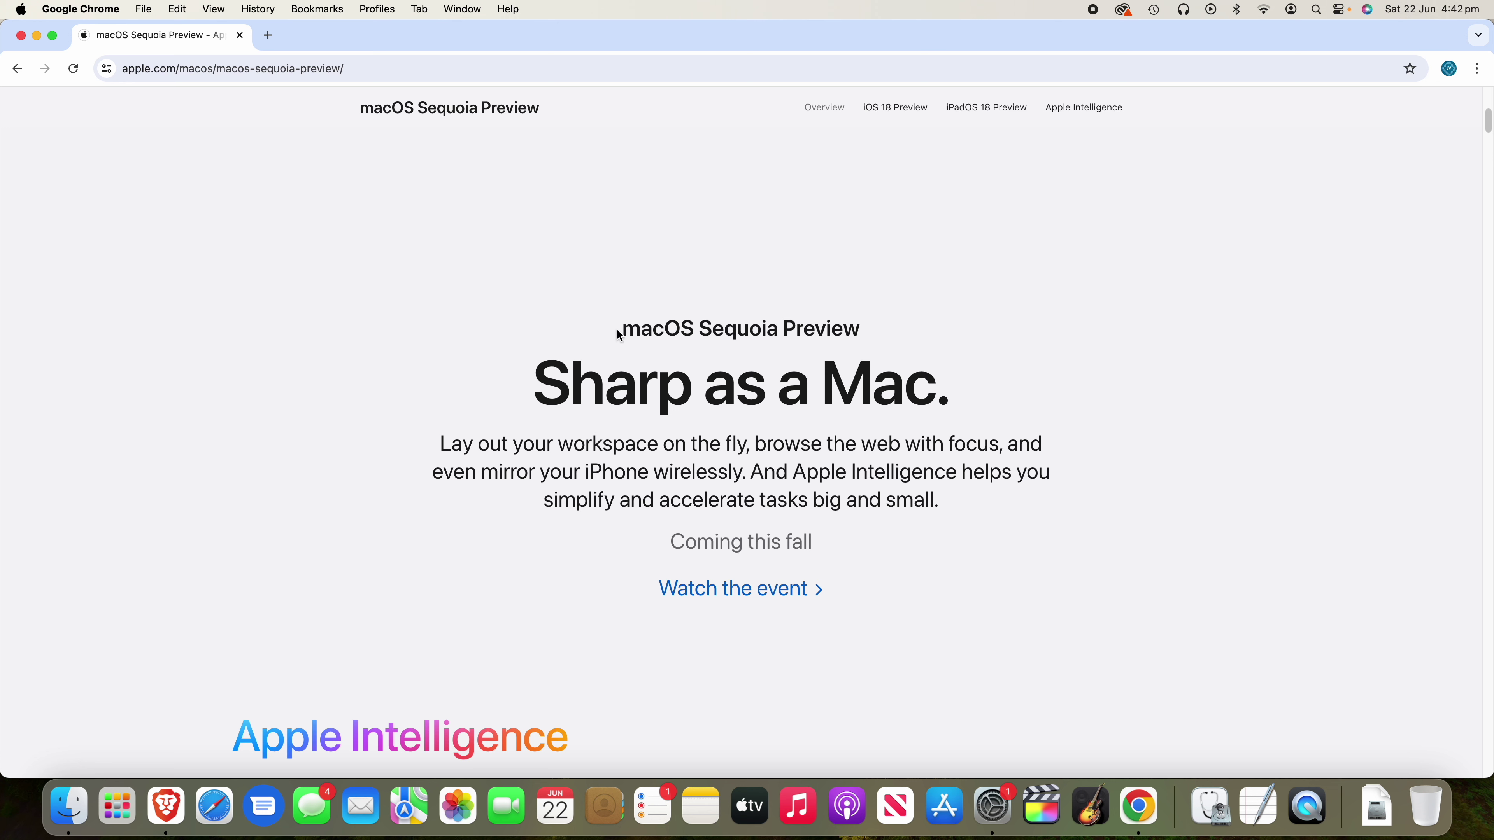
scroll(1153, 320, up, 5)
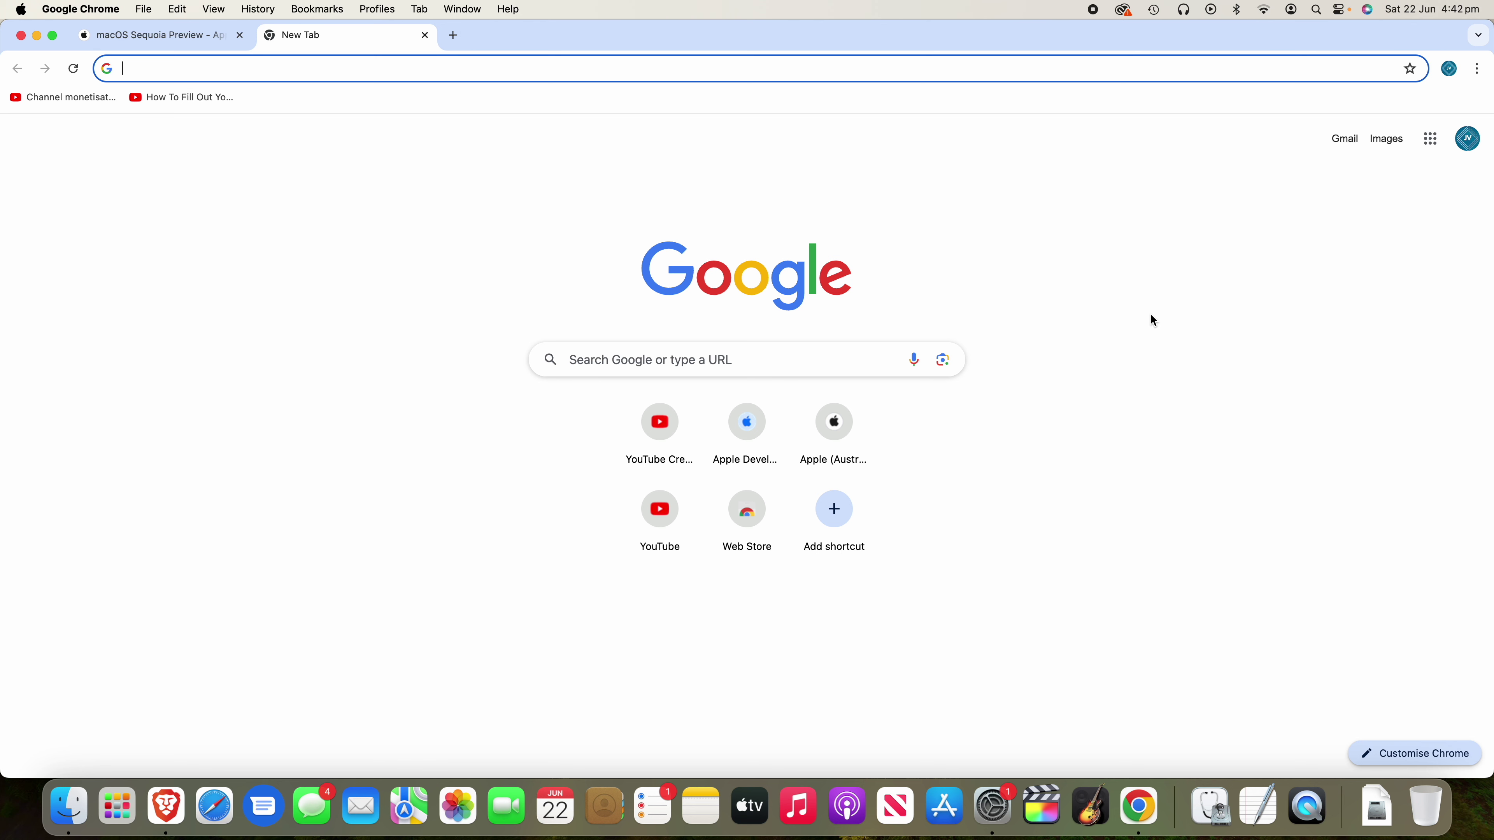
Load developer.apple.com and scroll down the Apple Developer home page
text(developer.apple.)
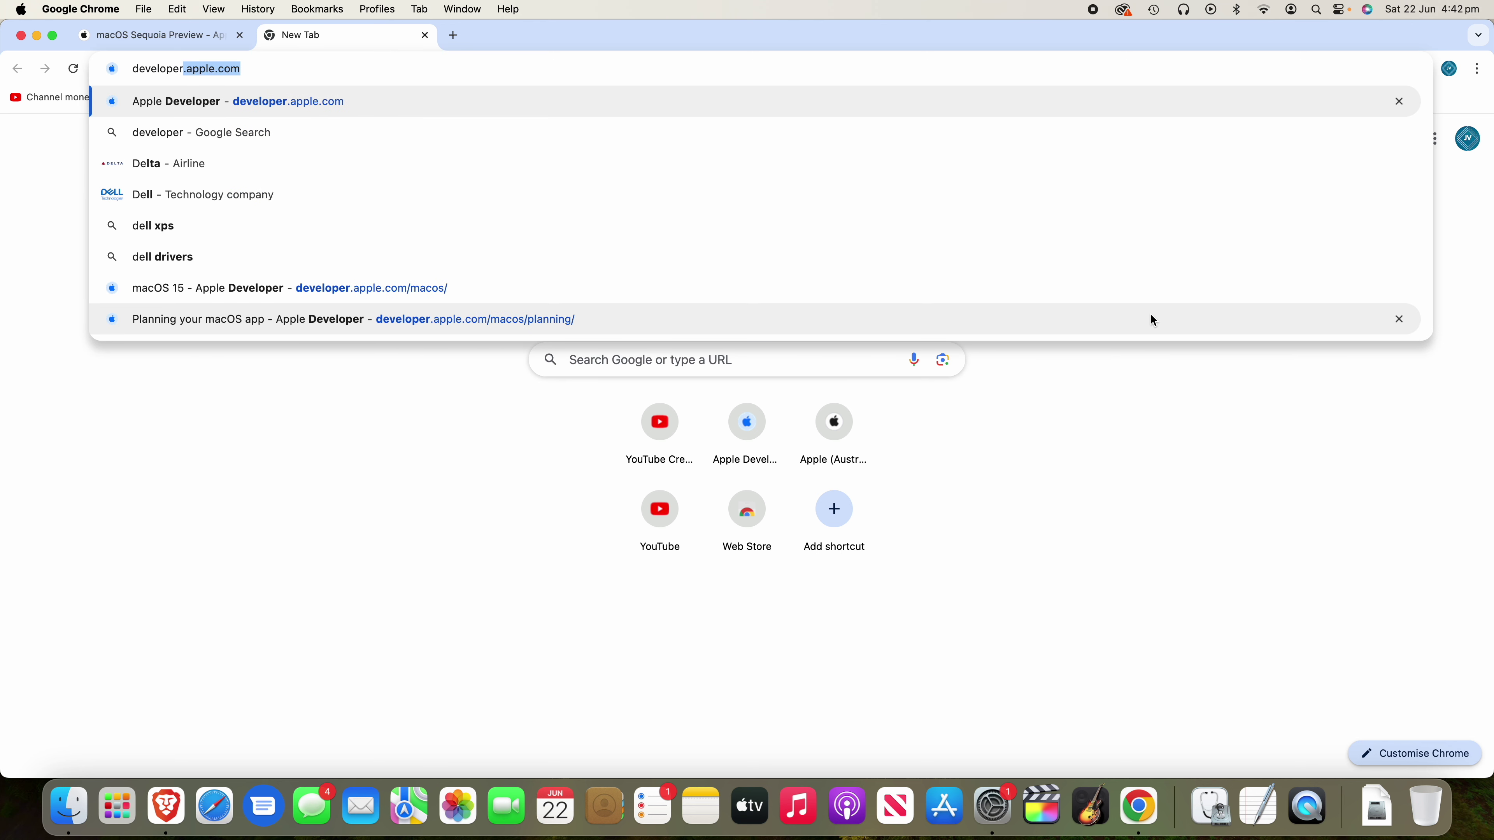
text(com)
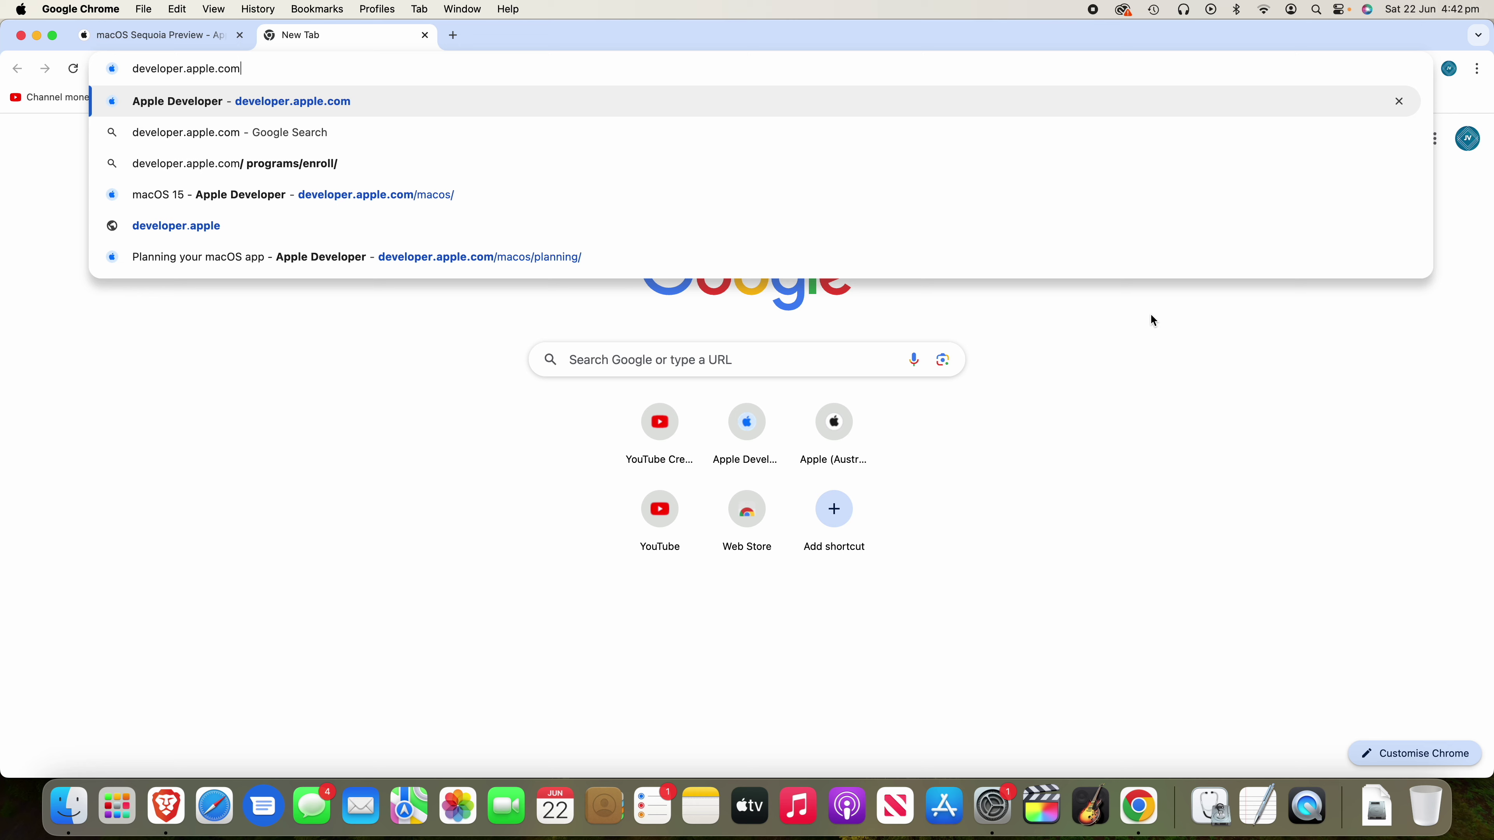
key(Return)
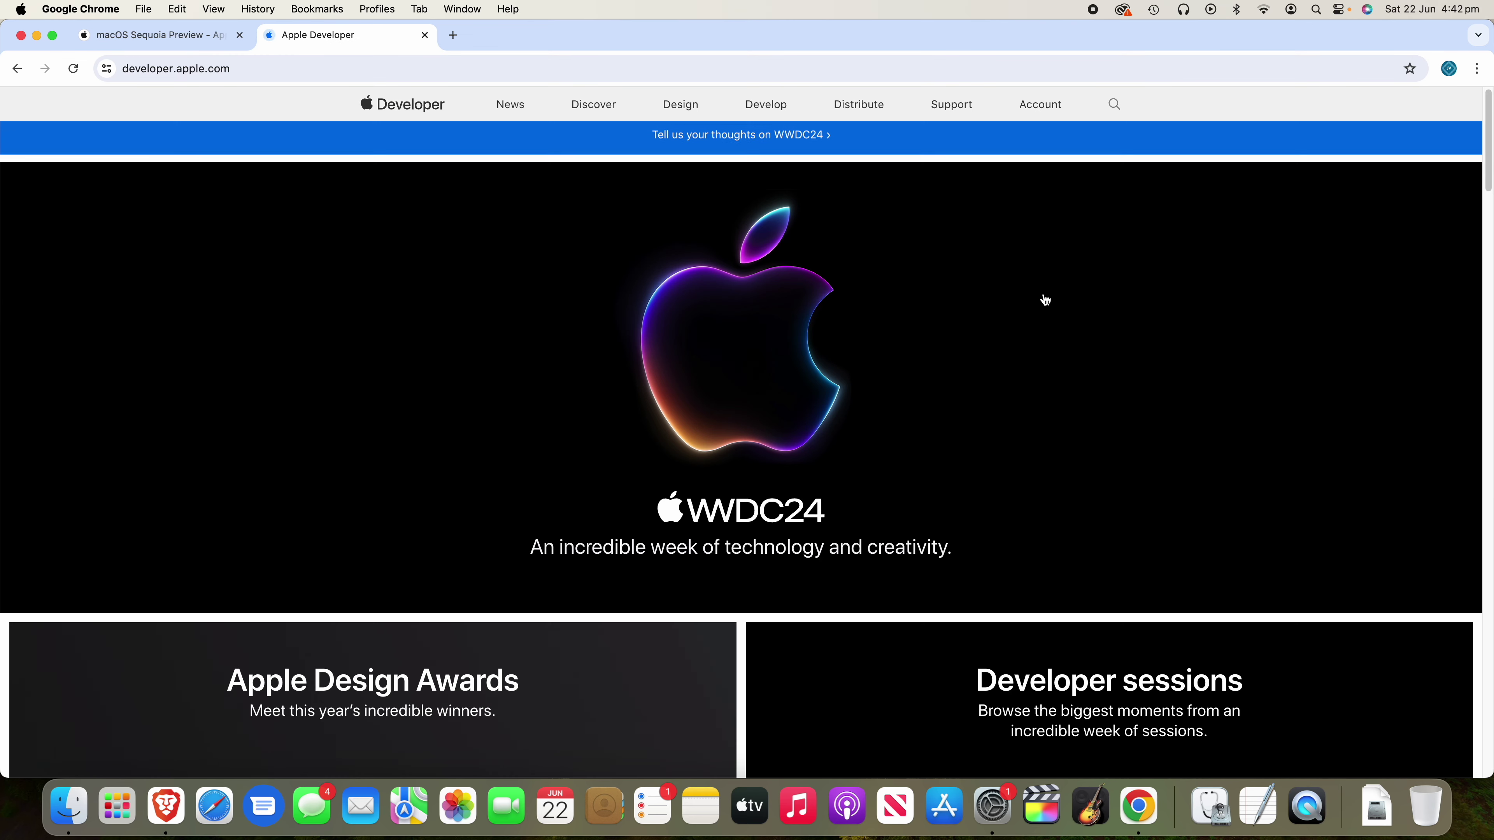
scroll(1268, 346, down, 15)
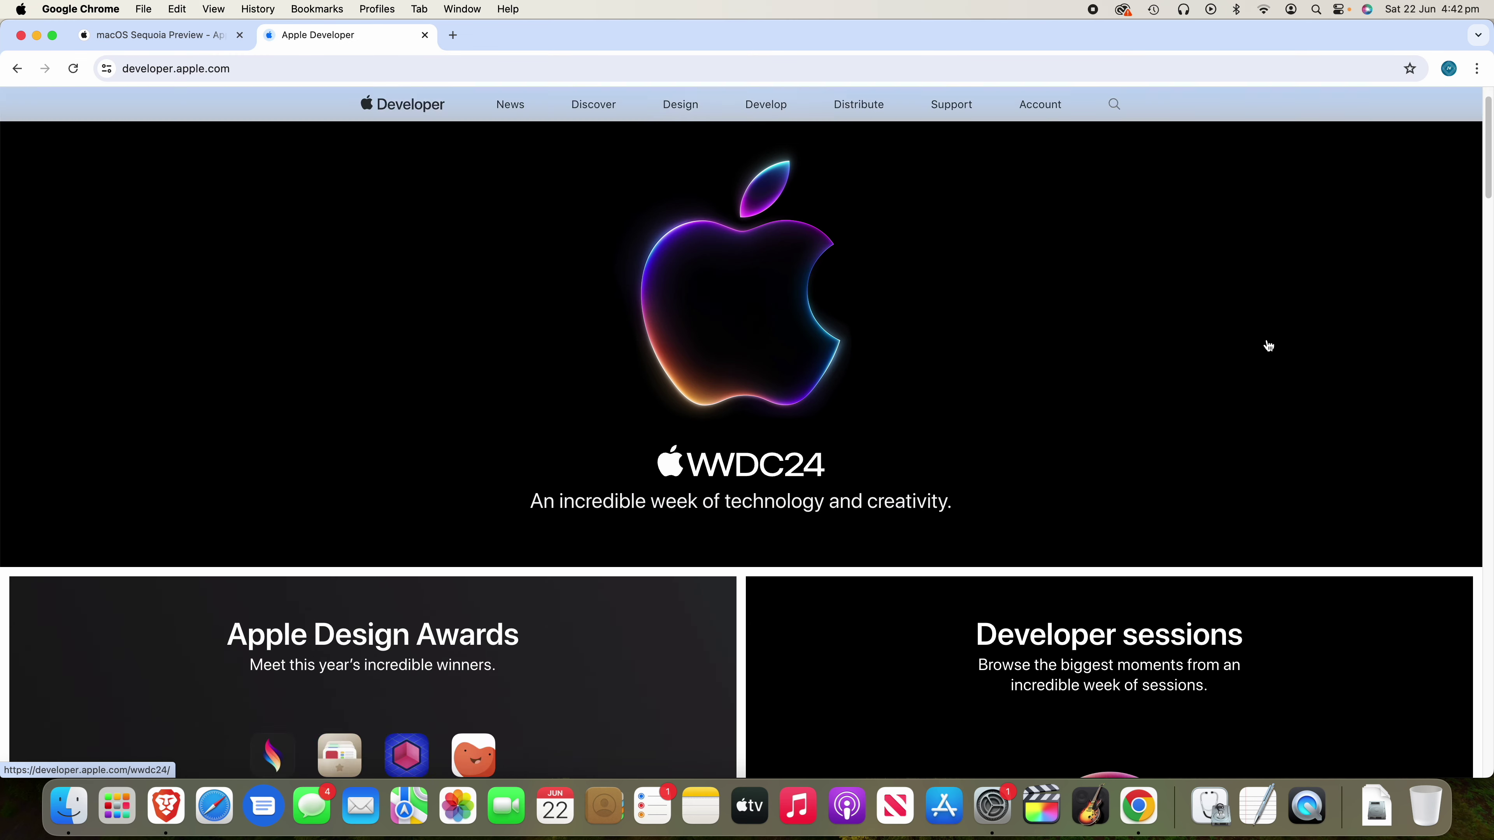
scroll(1269, 346, down, 5)
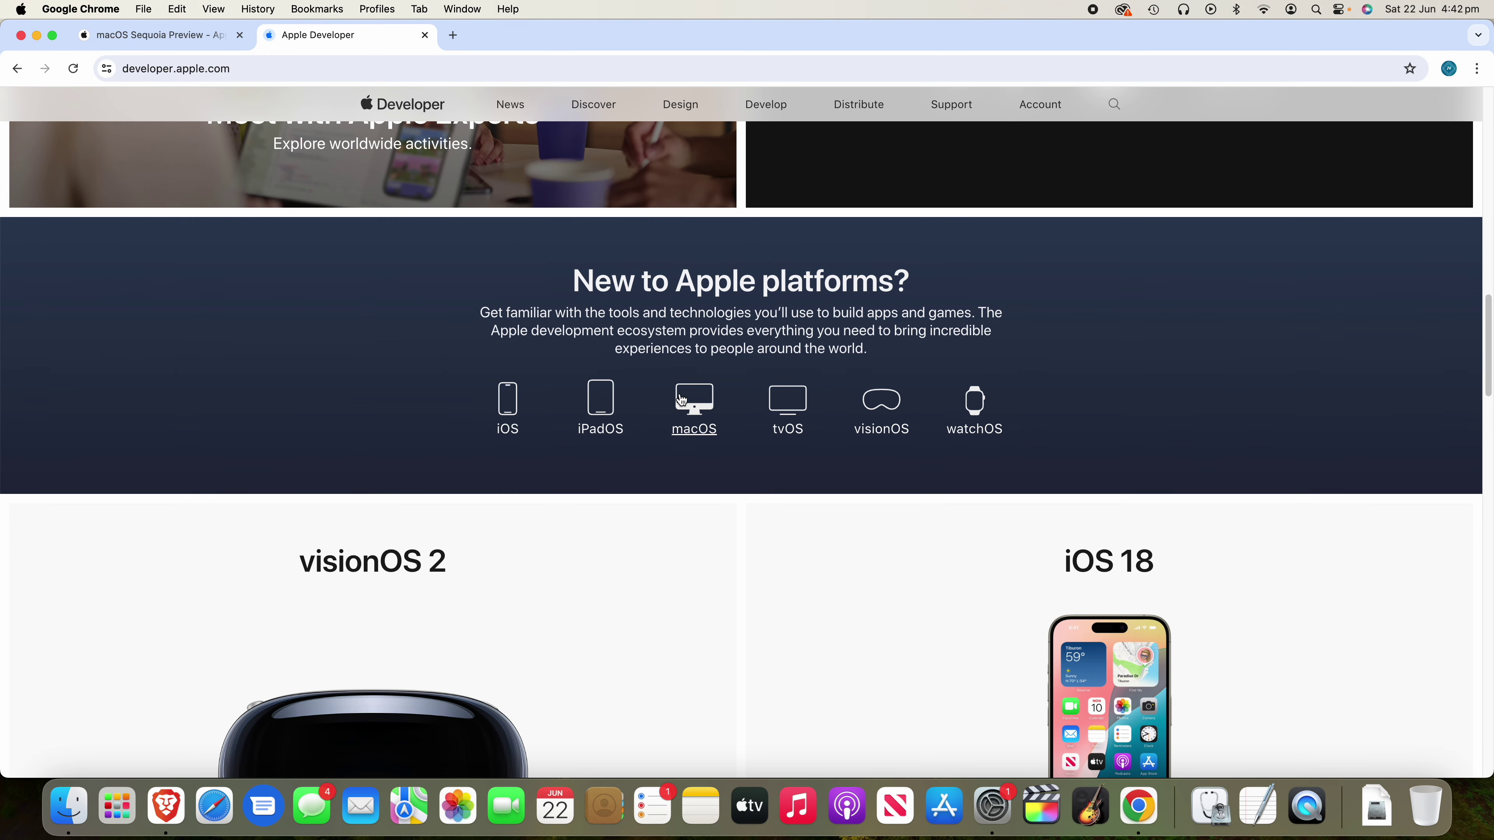
Go through the macOS and macOS 15 developer pages to Software Downloads
click(704, 402)
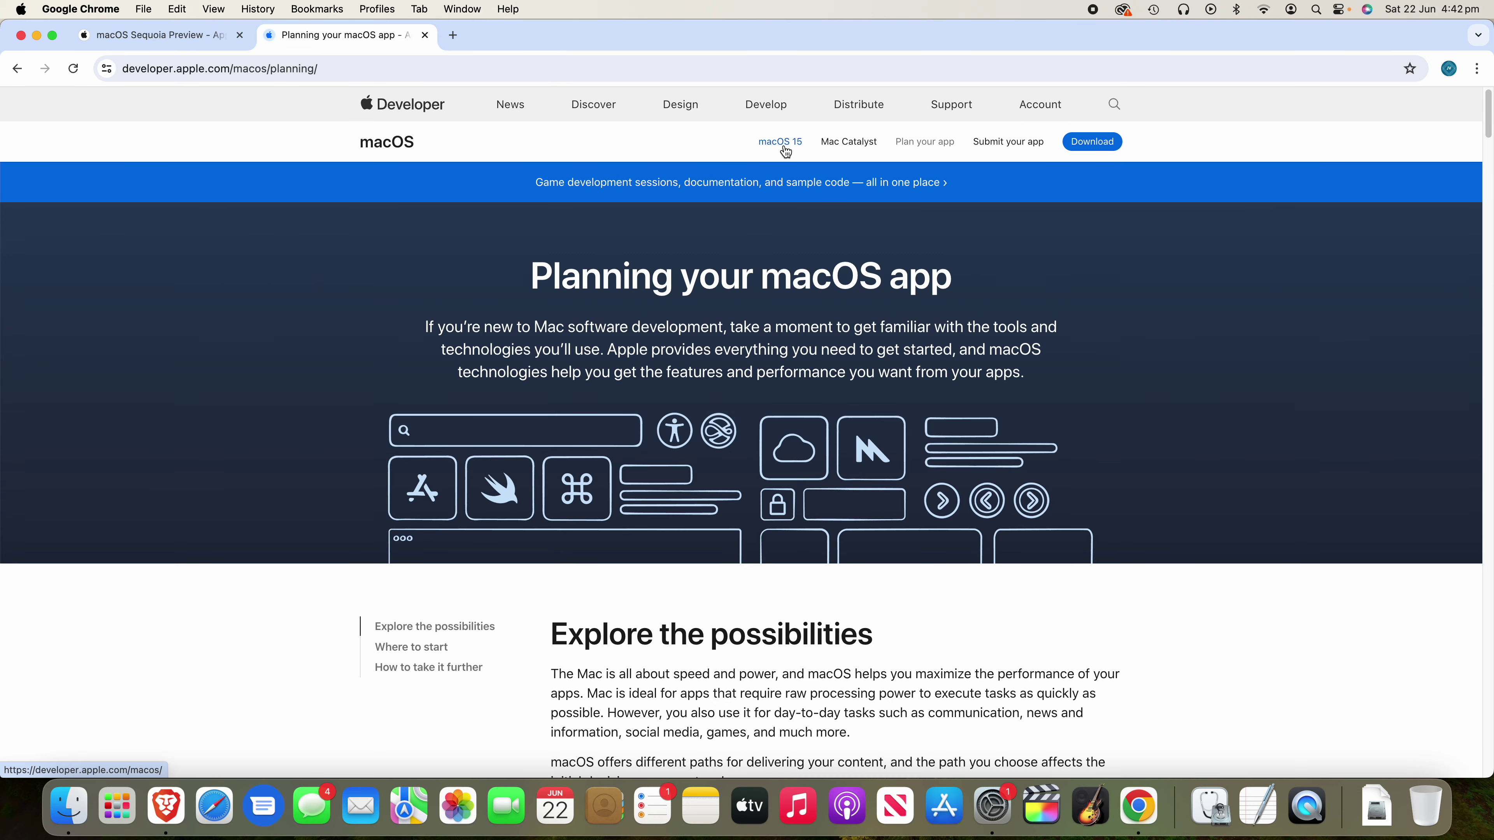
click(786, 152)
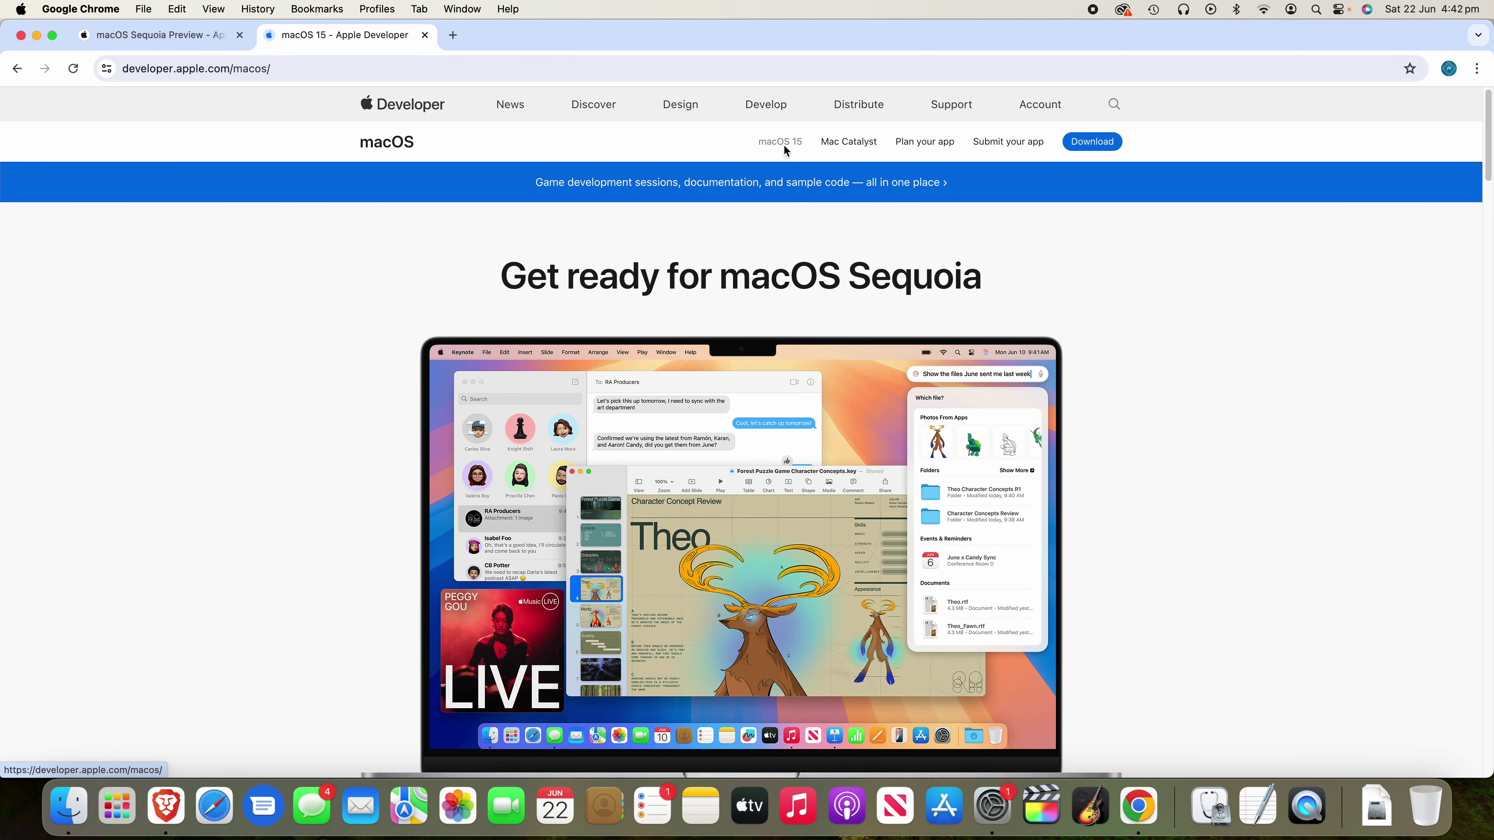
drag(500, 275, 1000, 276)
click(1019, 269)
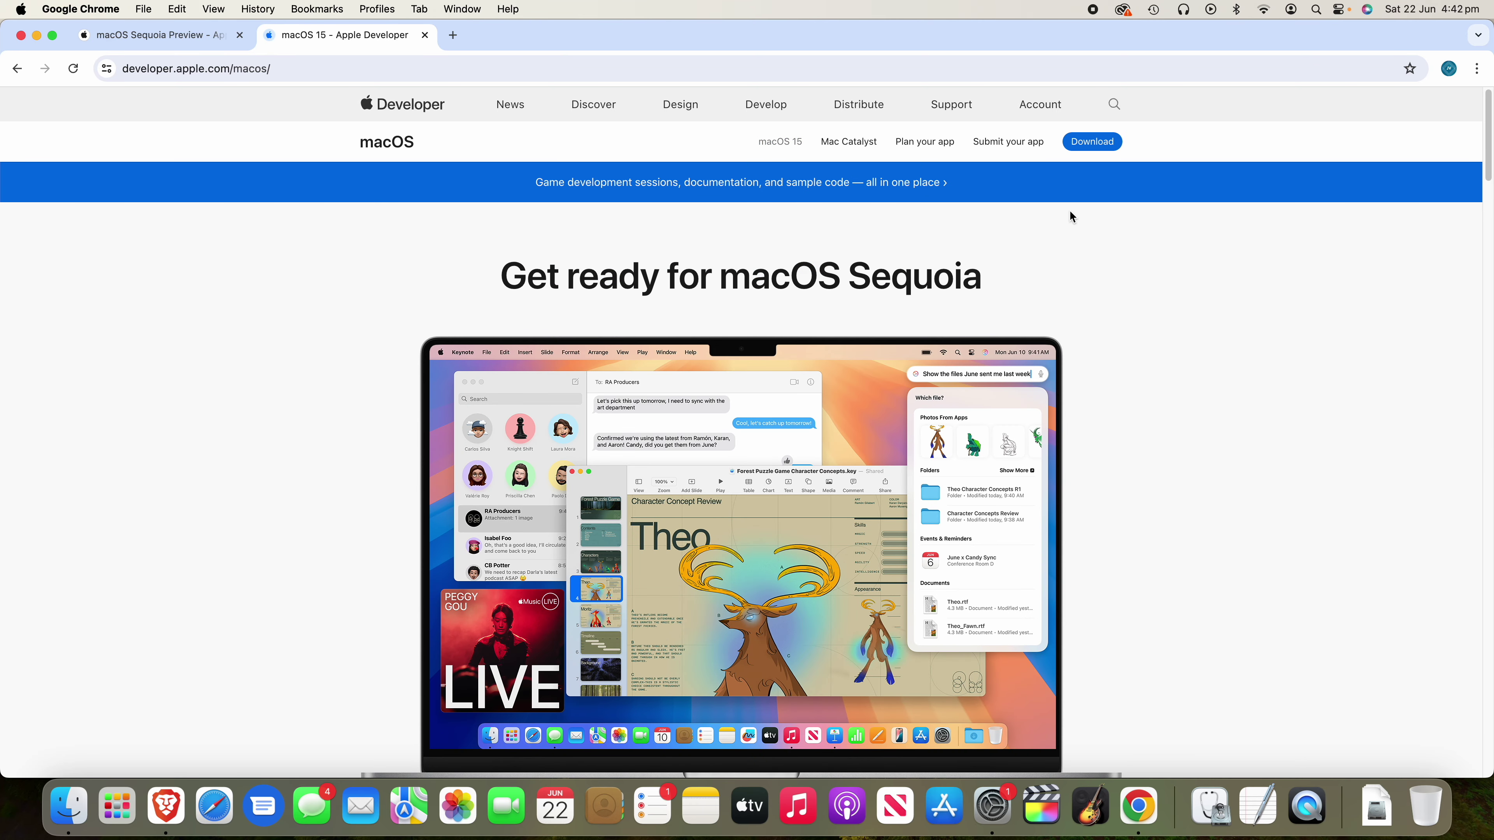
click(1093, 141)
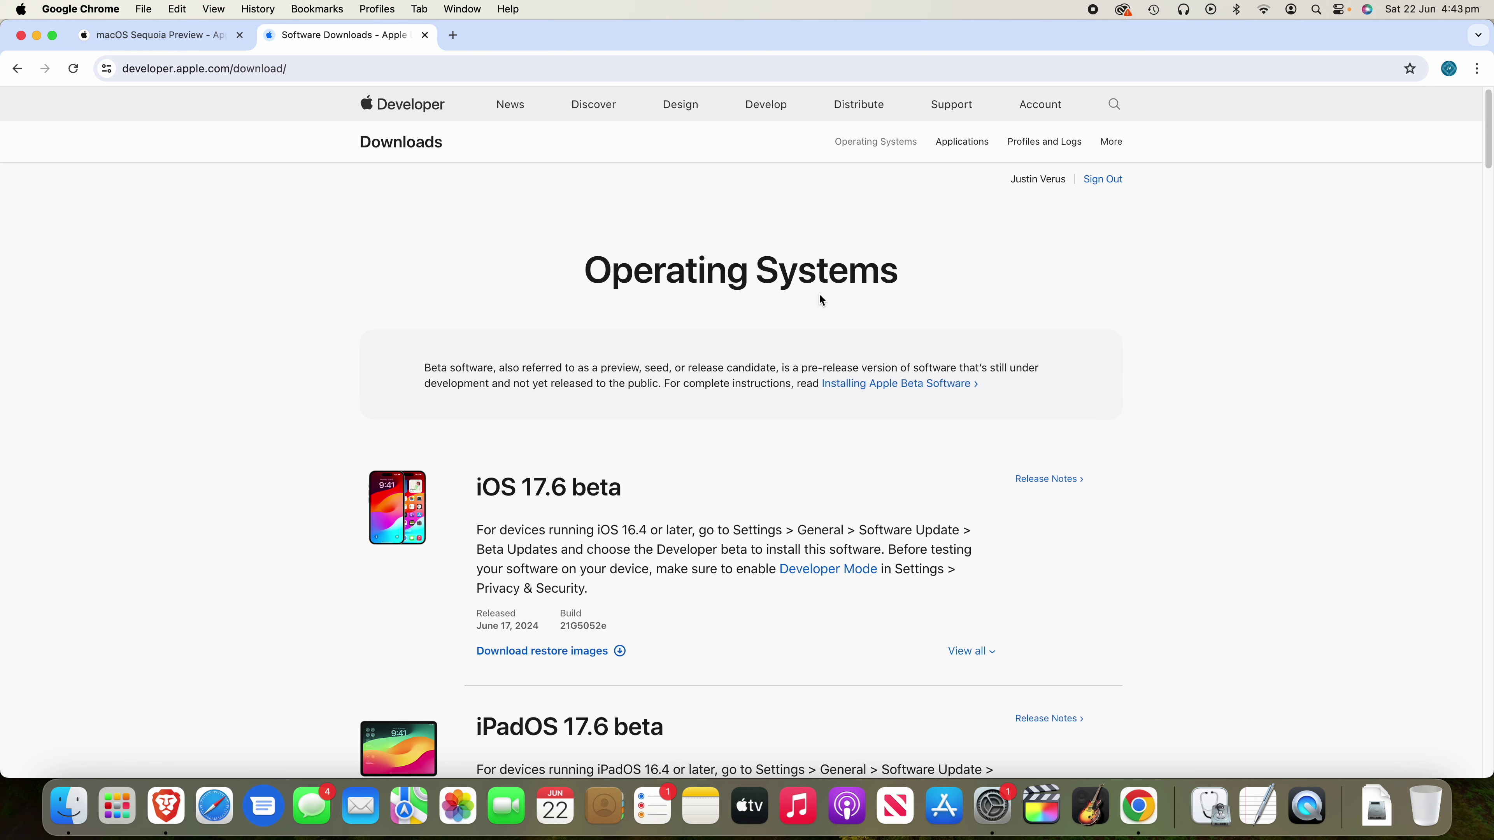
Scroll to the macOS 15 beta entry and highlight its title and install instructions
drag(579, 272, 926, 271)
click(1203, 337)
scroll(1203, 343, down, 7)
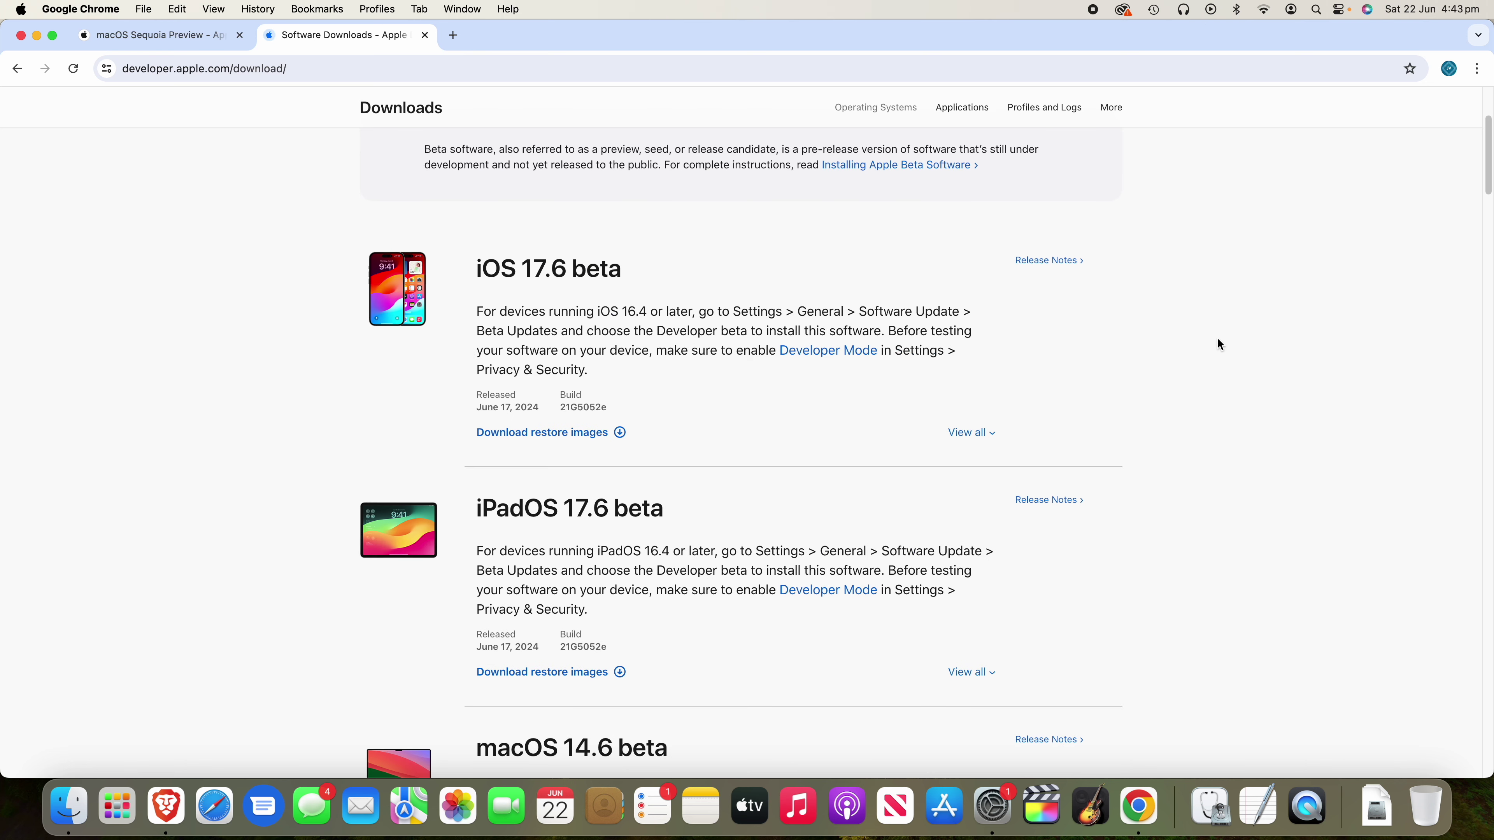
scroll(1221, 345, down, 10)
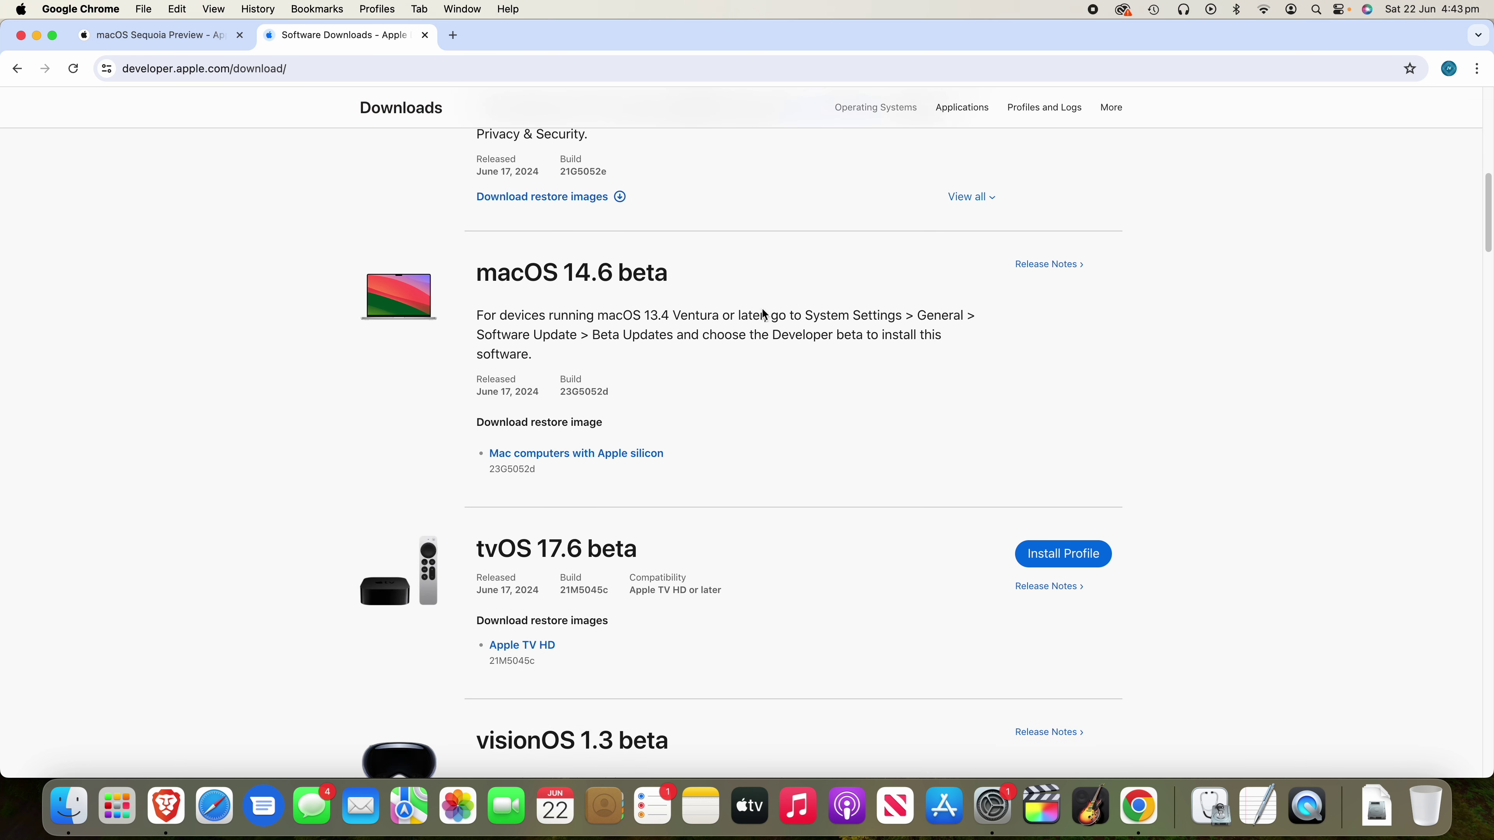
scroll(814, 434, down, 13)
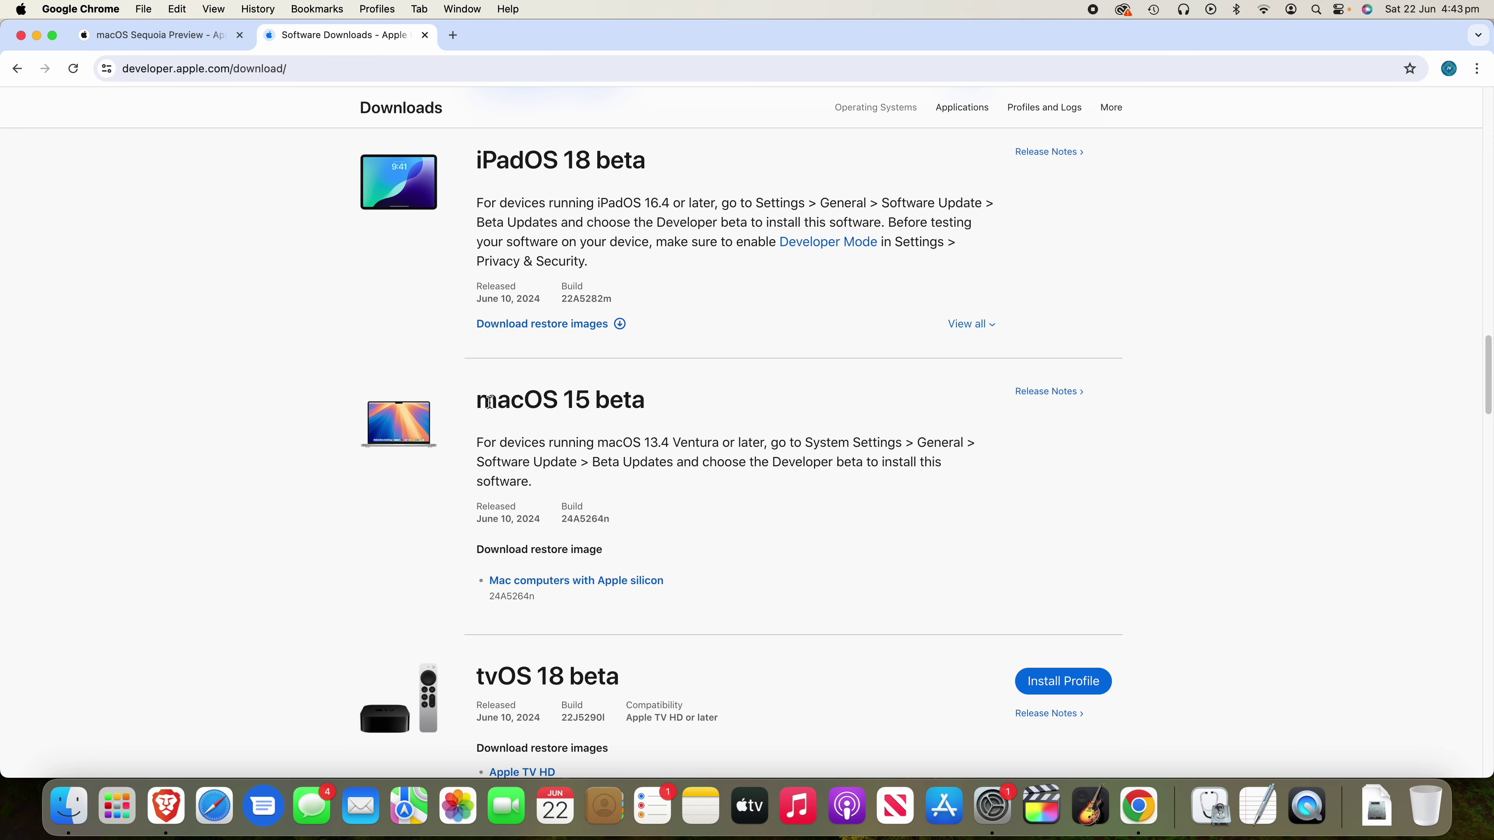
drag(474, 406, 665, 415)
click(627, 430)
drag(477, 442, 573, 497)
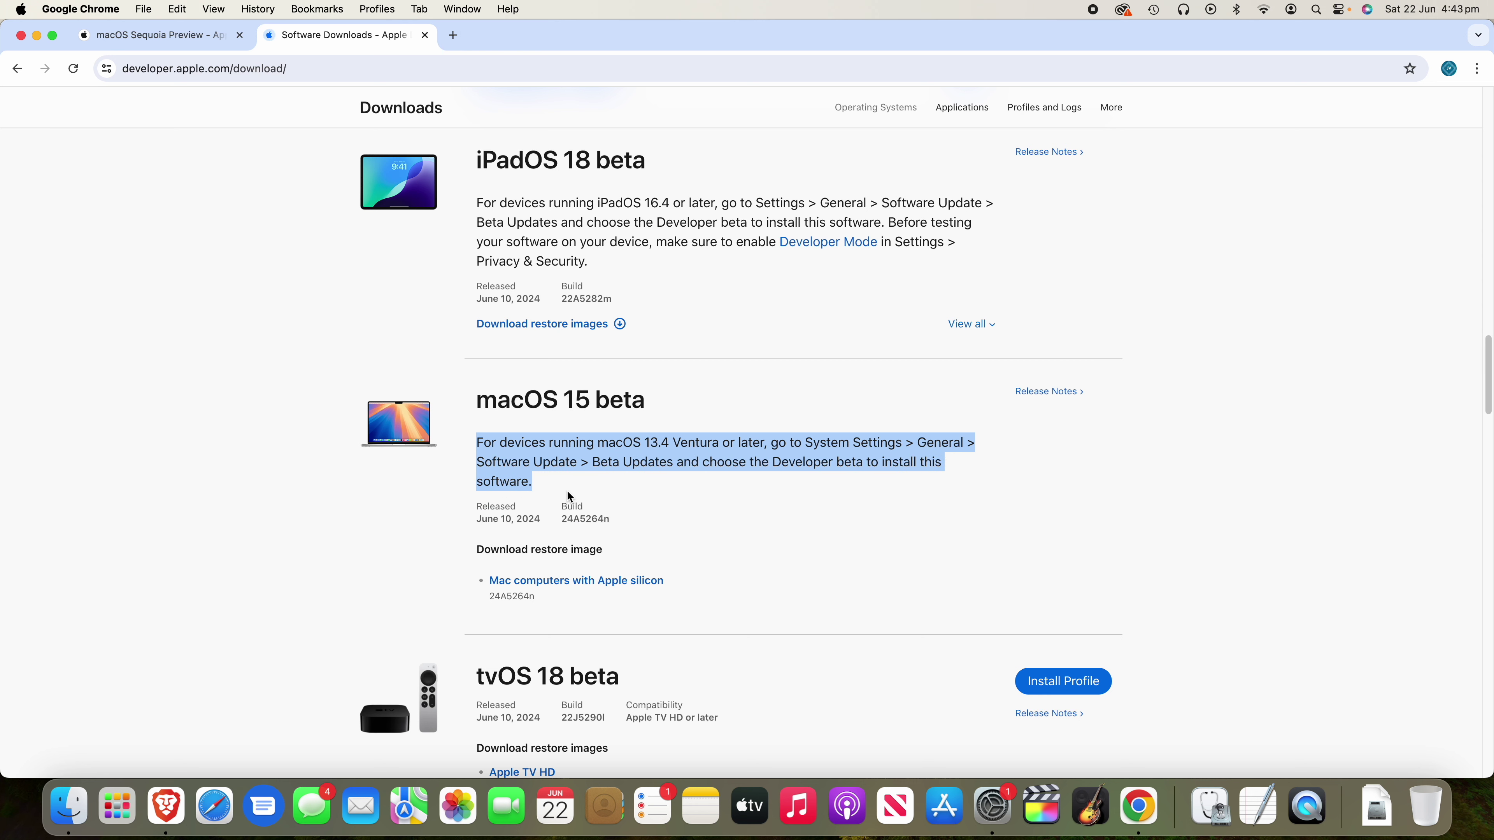
click(573, 497)
Scroll further and highlight the macOS 13.4 Ventura requirement
scroll(629, 492, down, 3)
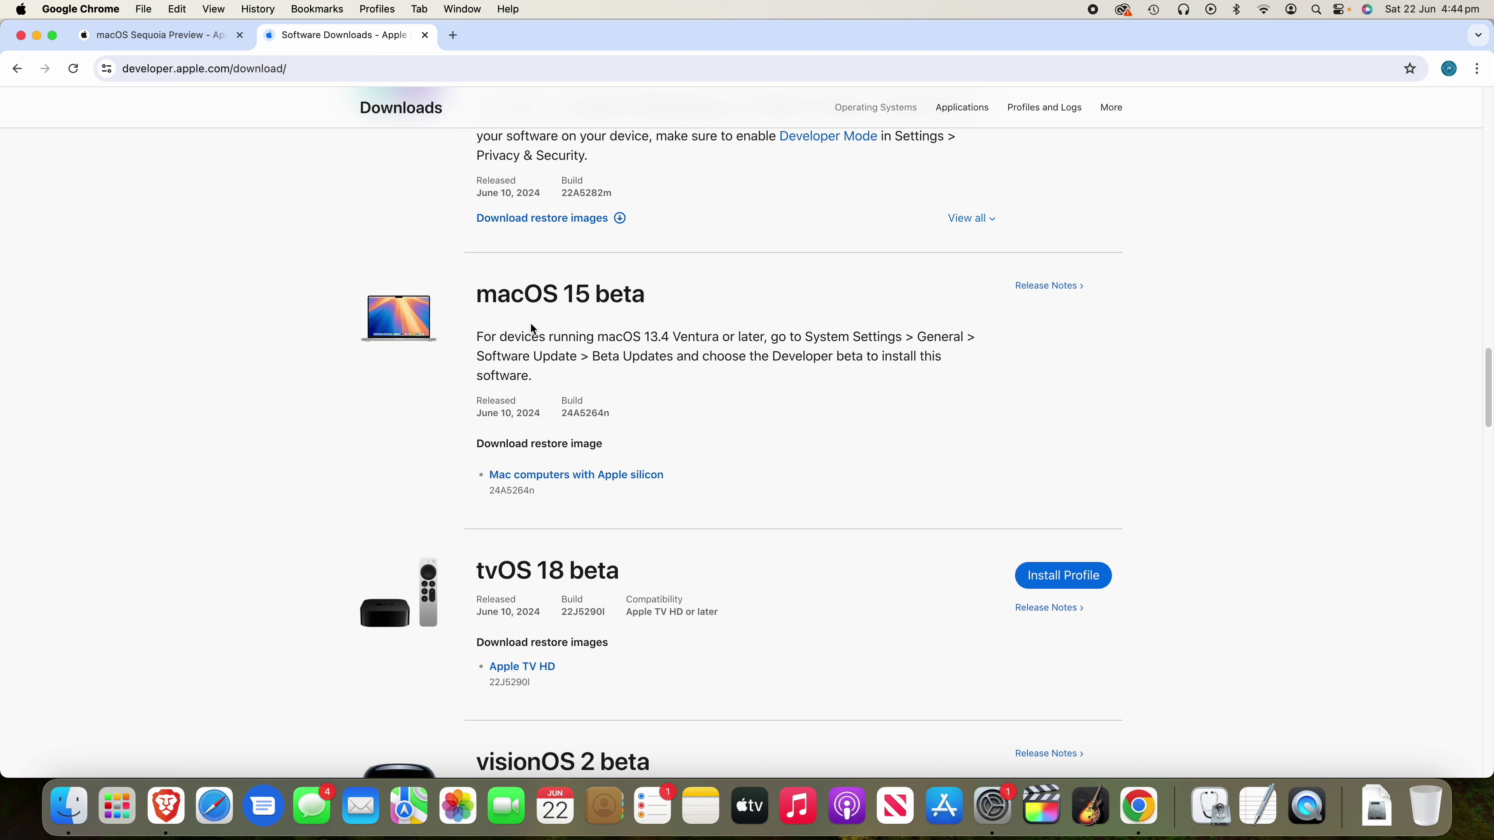
drag(598, 337, 719, 342)
click(981, 377)
click(993, 824)
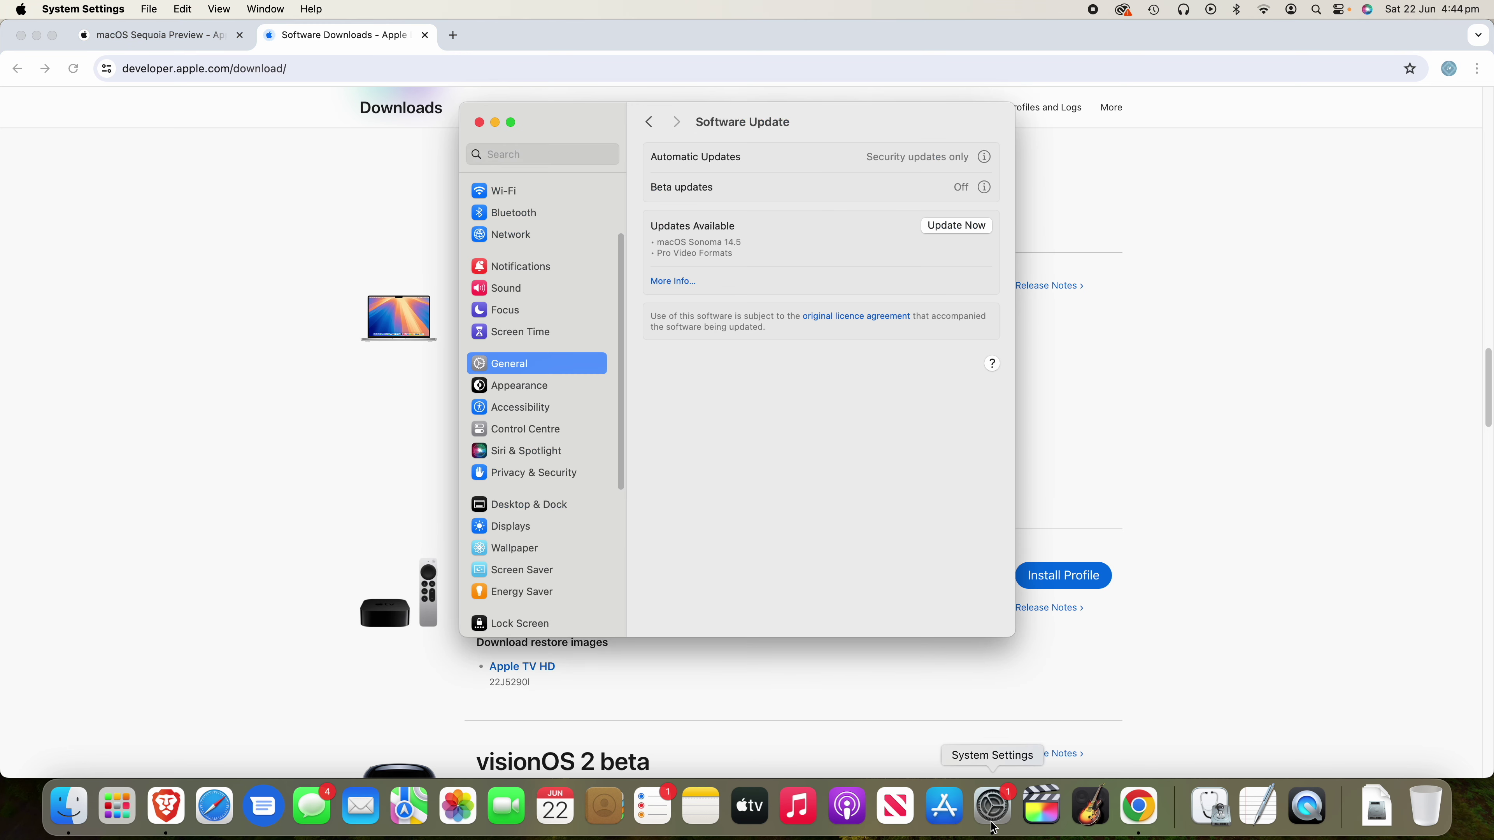
click(552, 365)
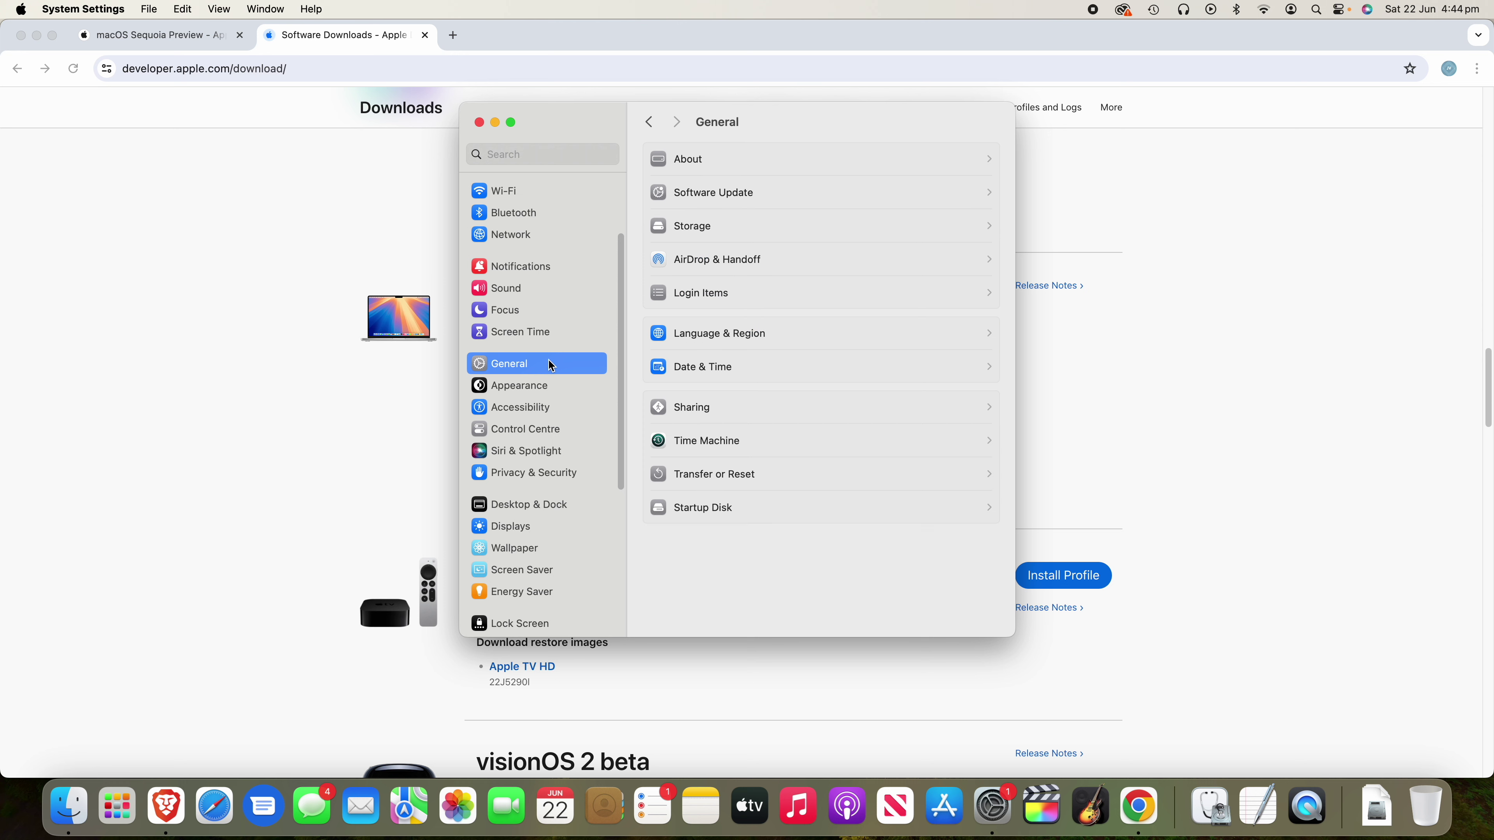
click(746, 193)
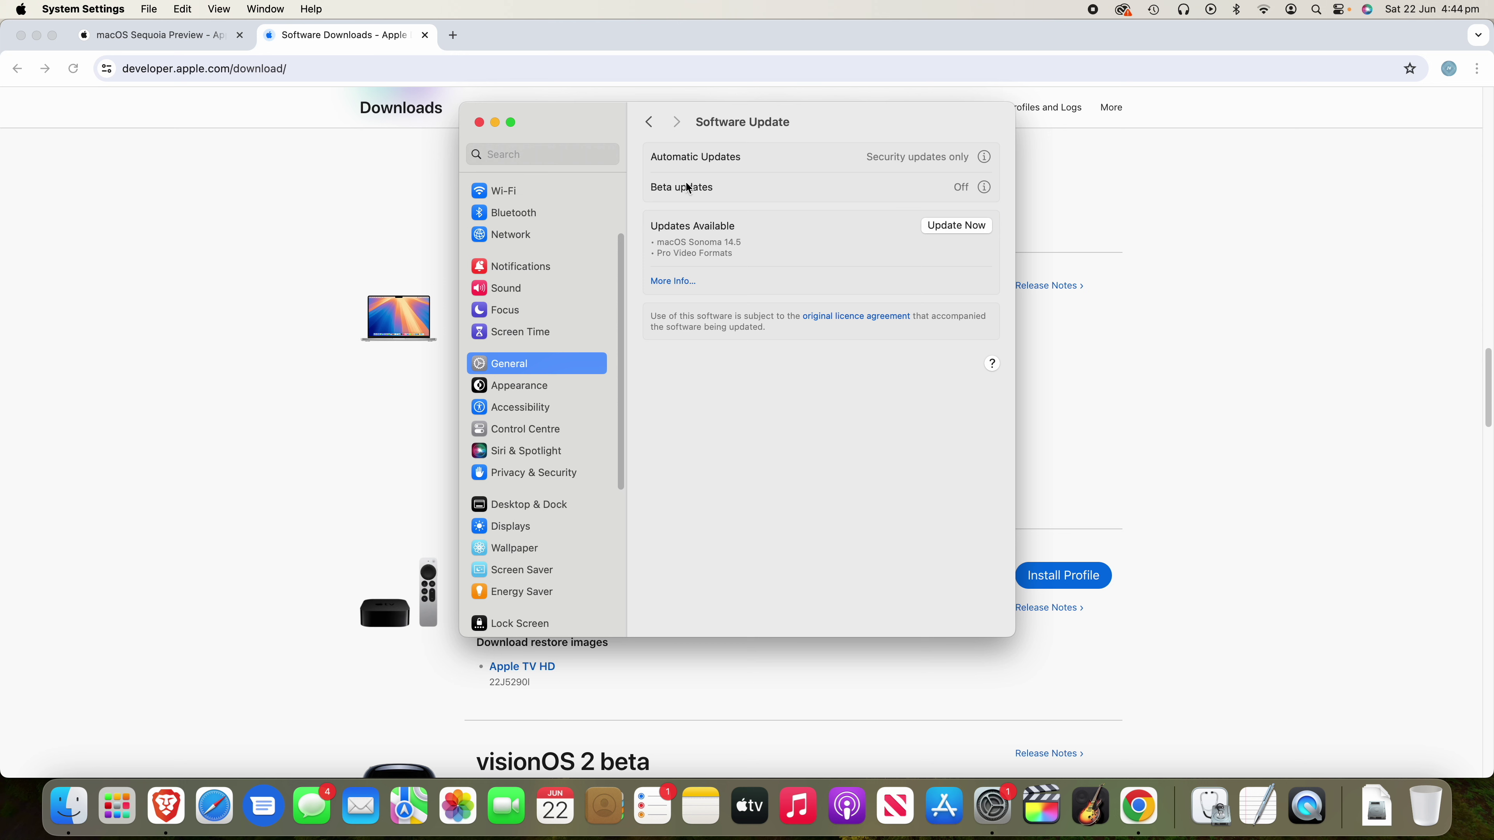
Choose macOS Sequoia Developer Beta as the Beta updates channel and confirm it
click(984, 189)
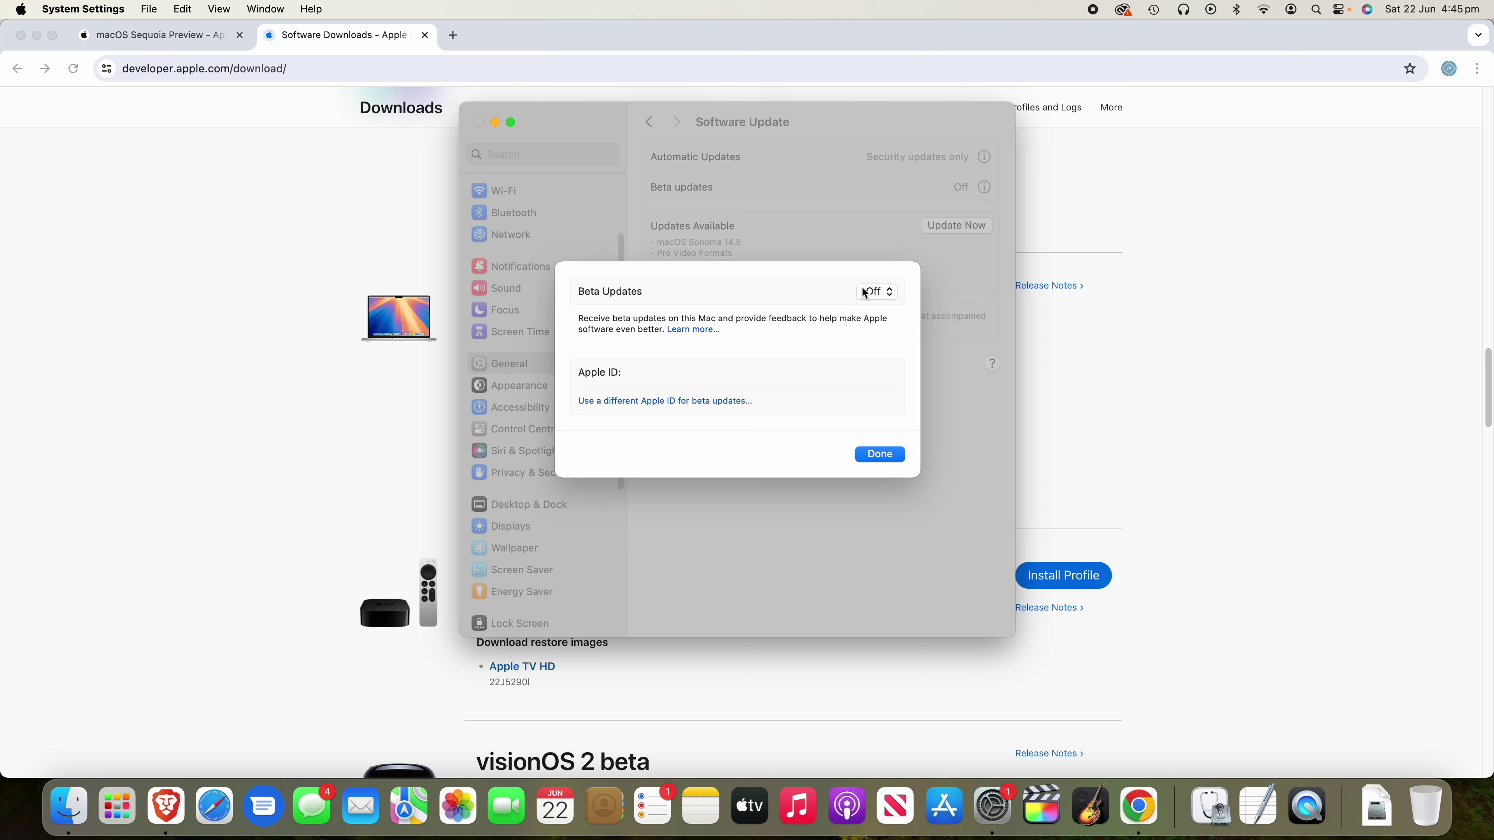
click(891, 294)
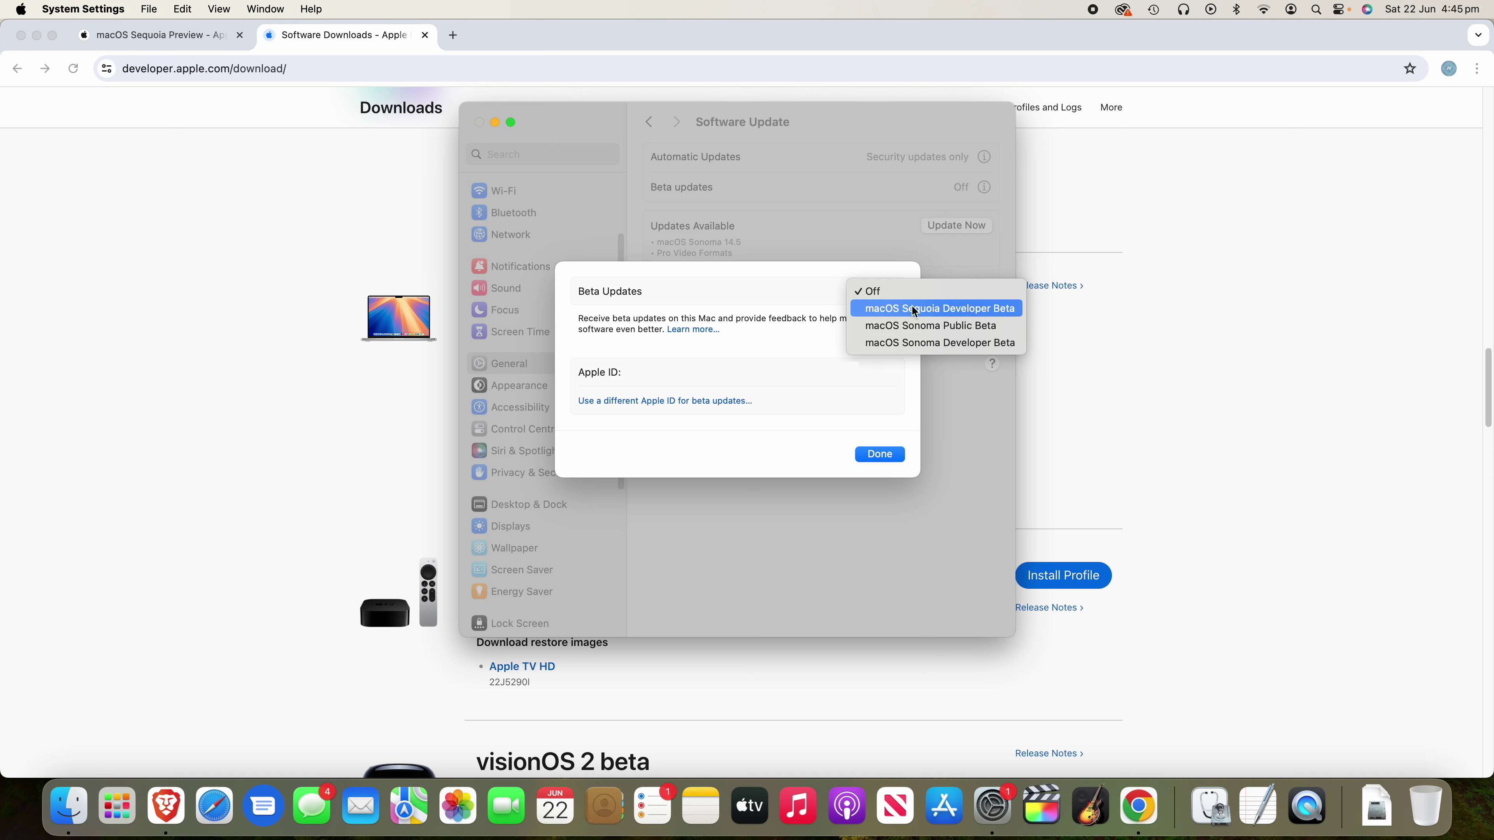
click(955, 309)
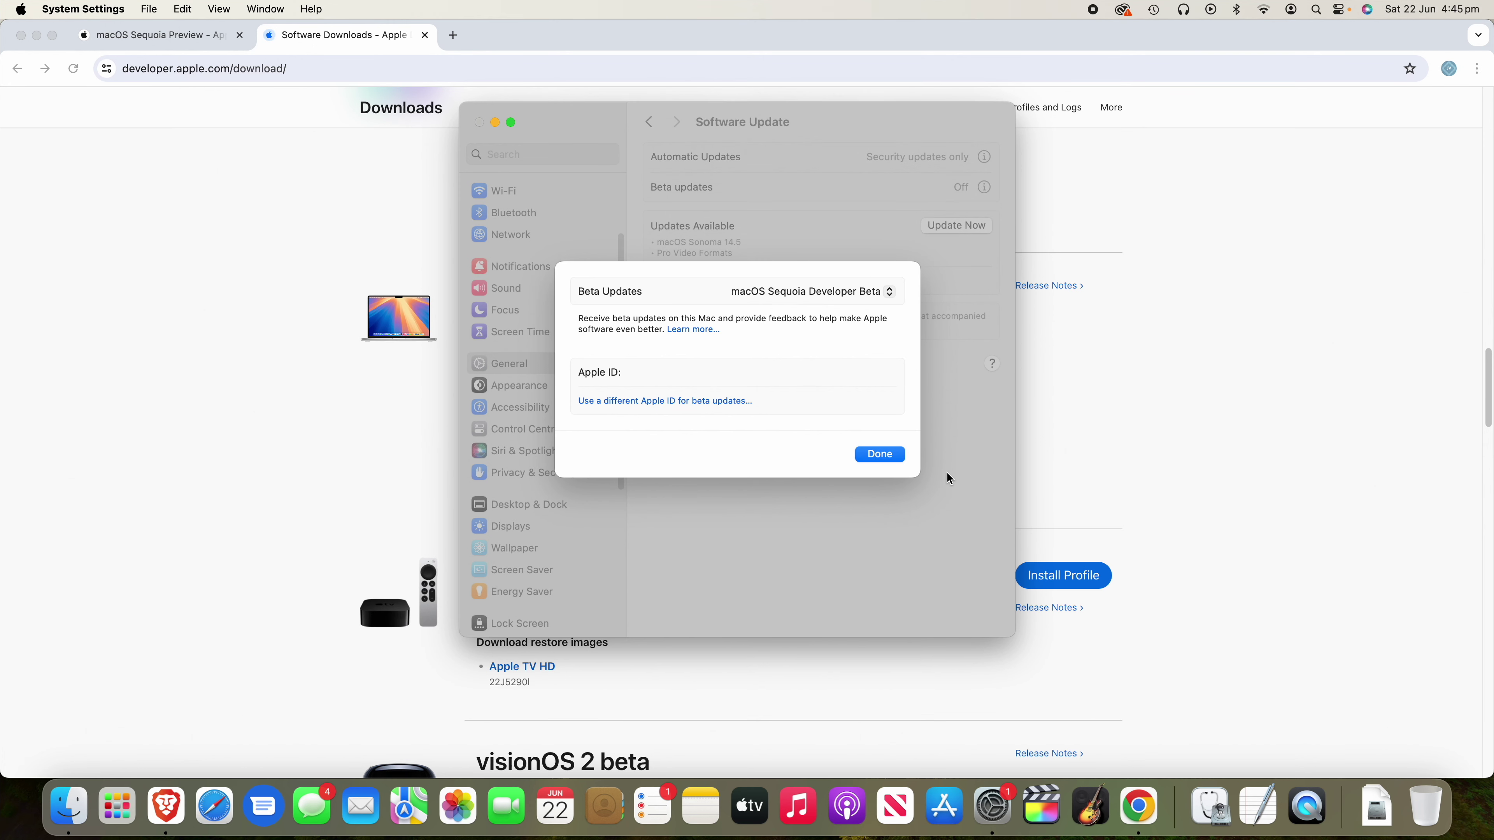
click(882, 455)
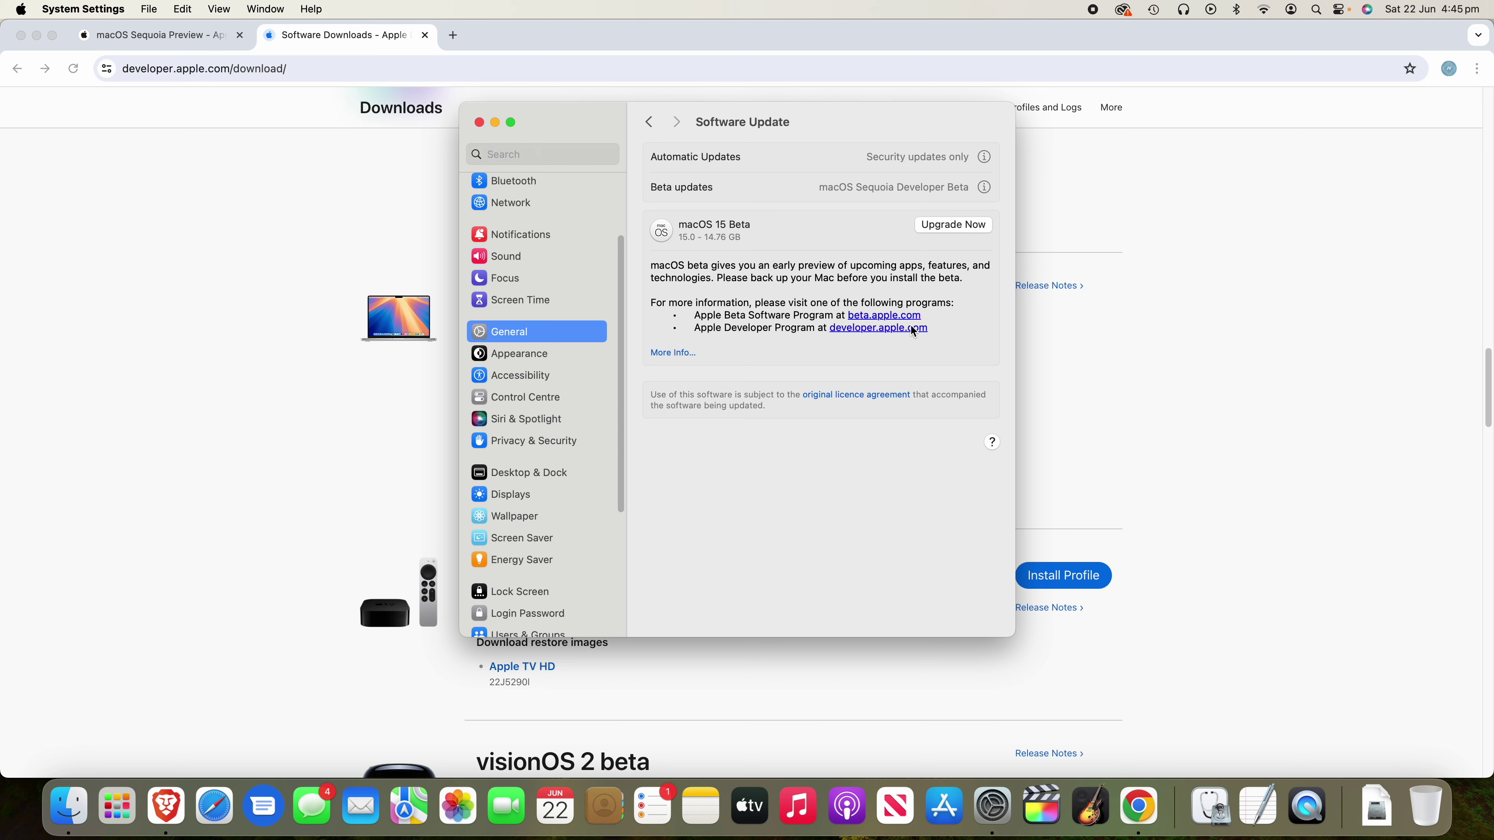
Return to Chrome and enter beta.apple.com in a new tab
click(1328, 351)
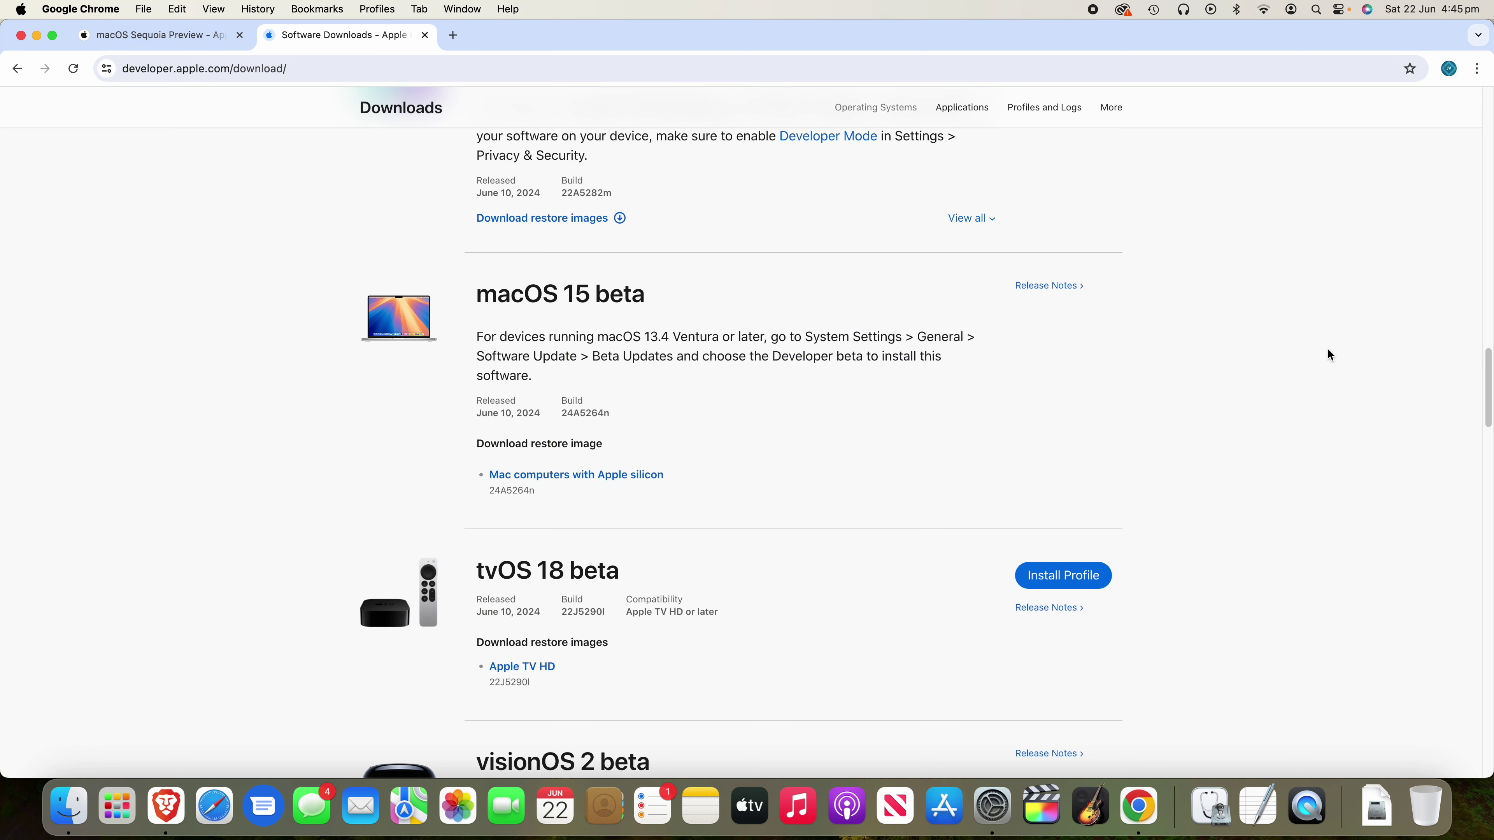
key(super+t)
text(bet)
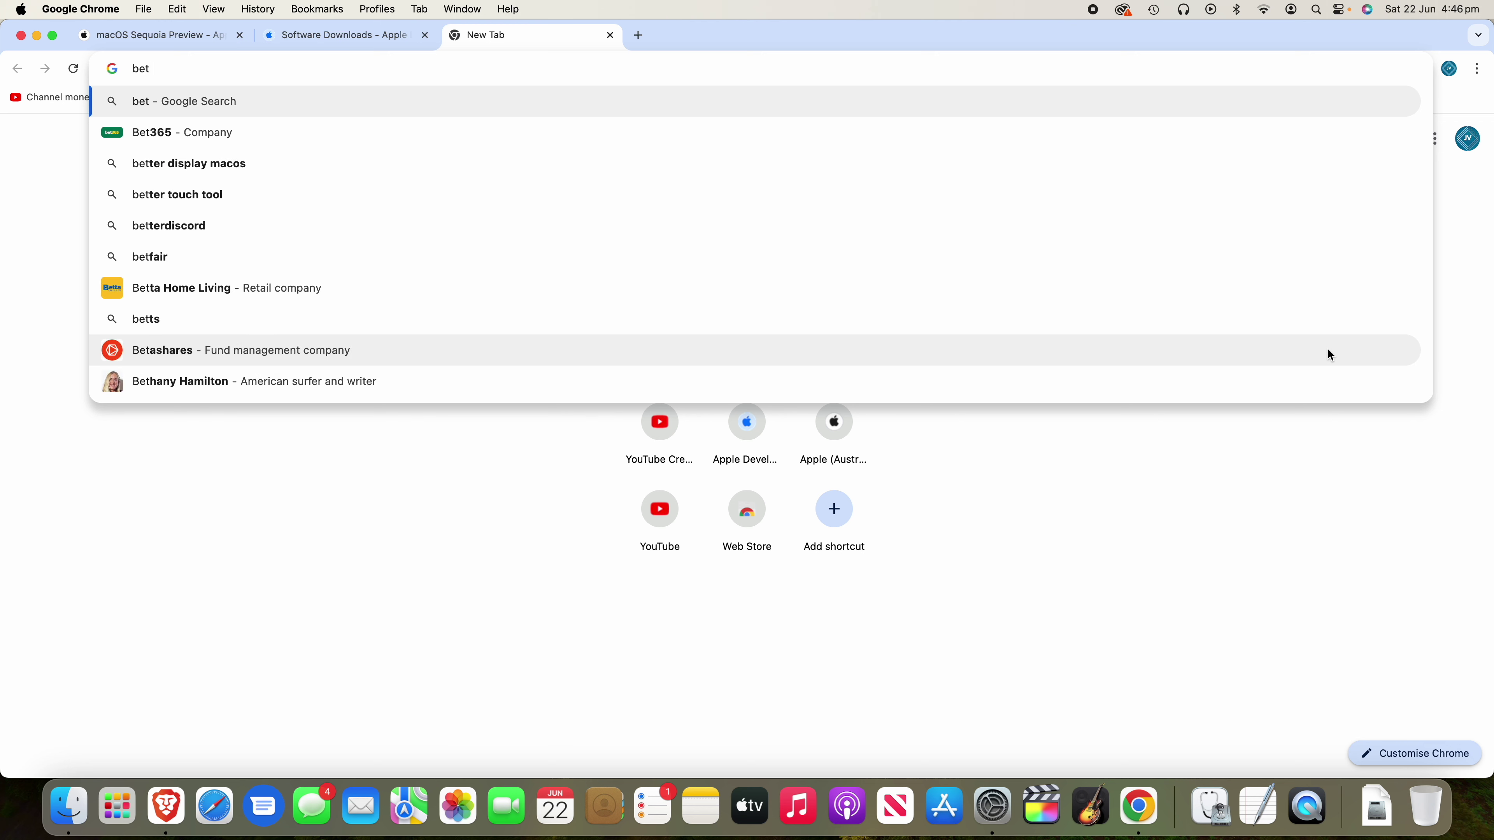
text(a.apple.com)
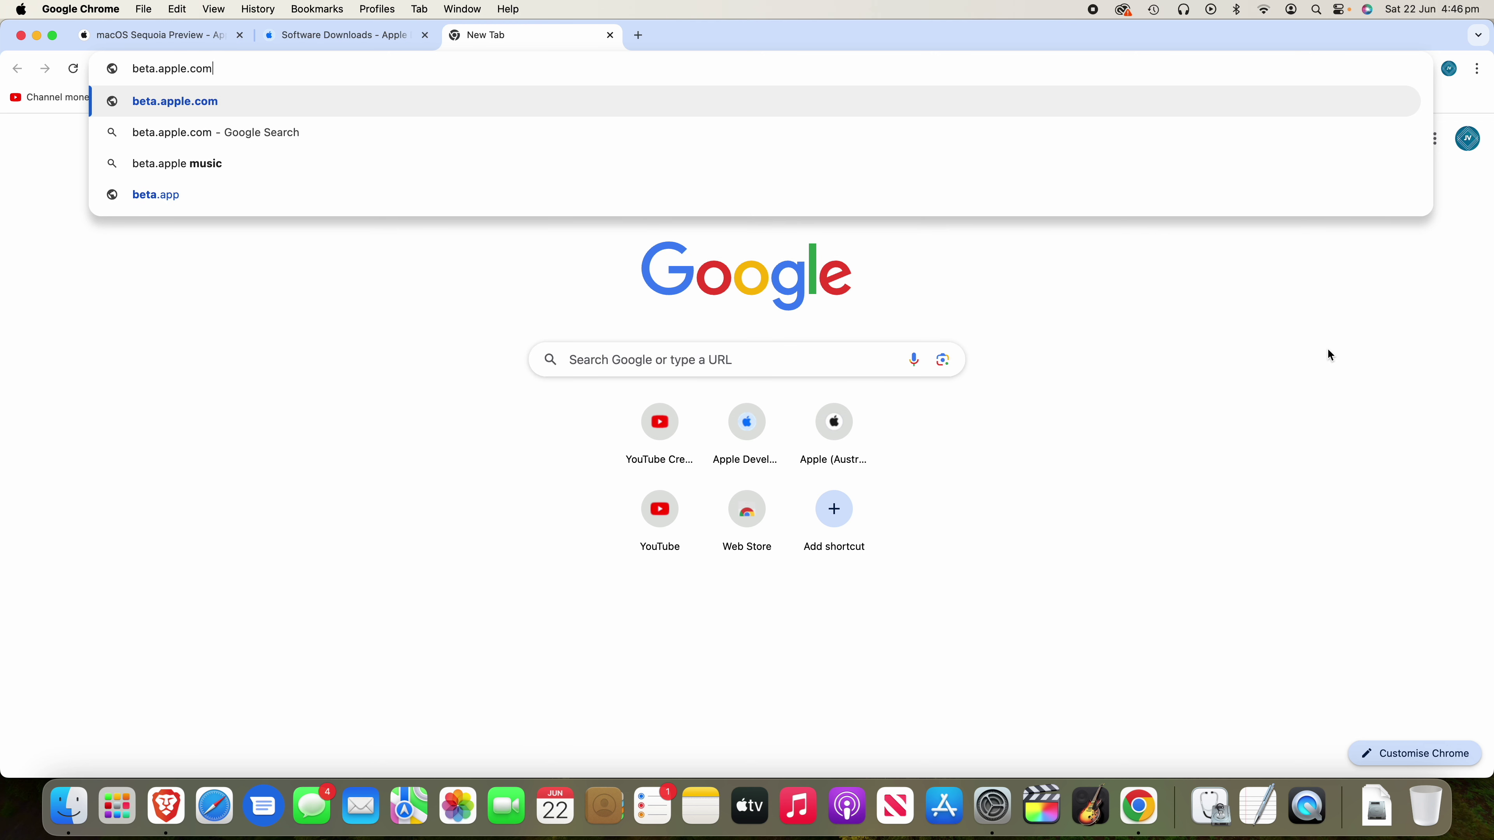
Load beta.apple.com and sign in to the Apple Beta program
key(Return)
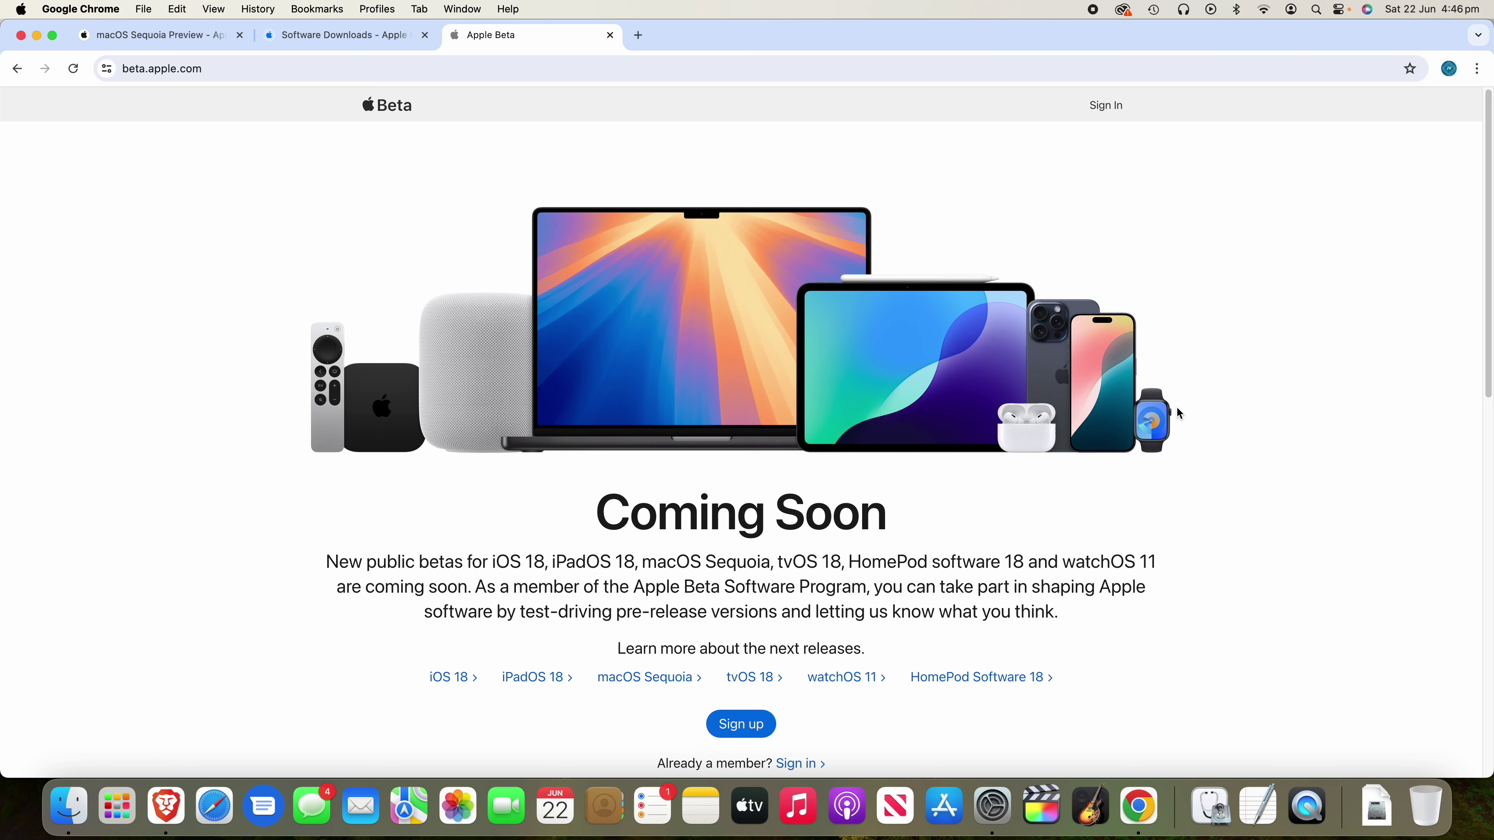
scroll(1111, 446, down, 2)
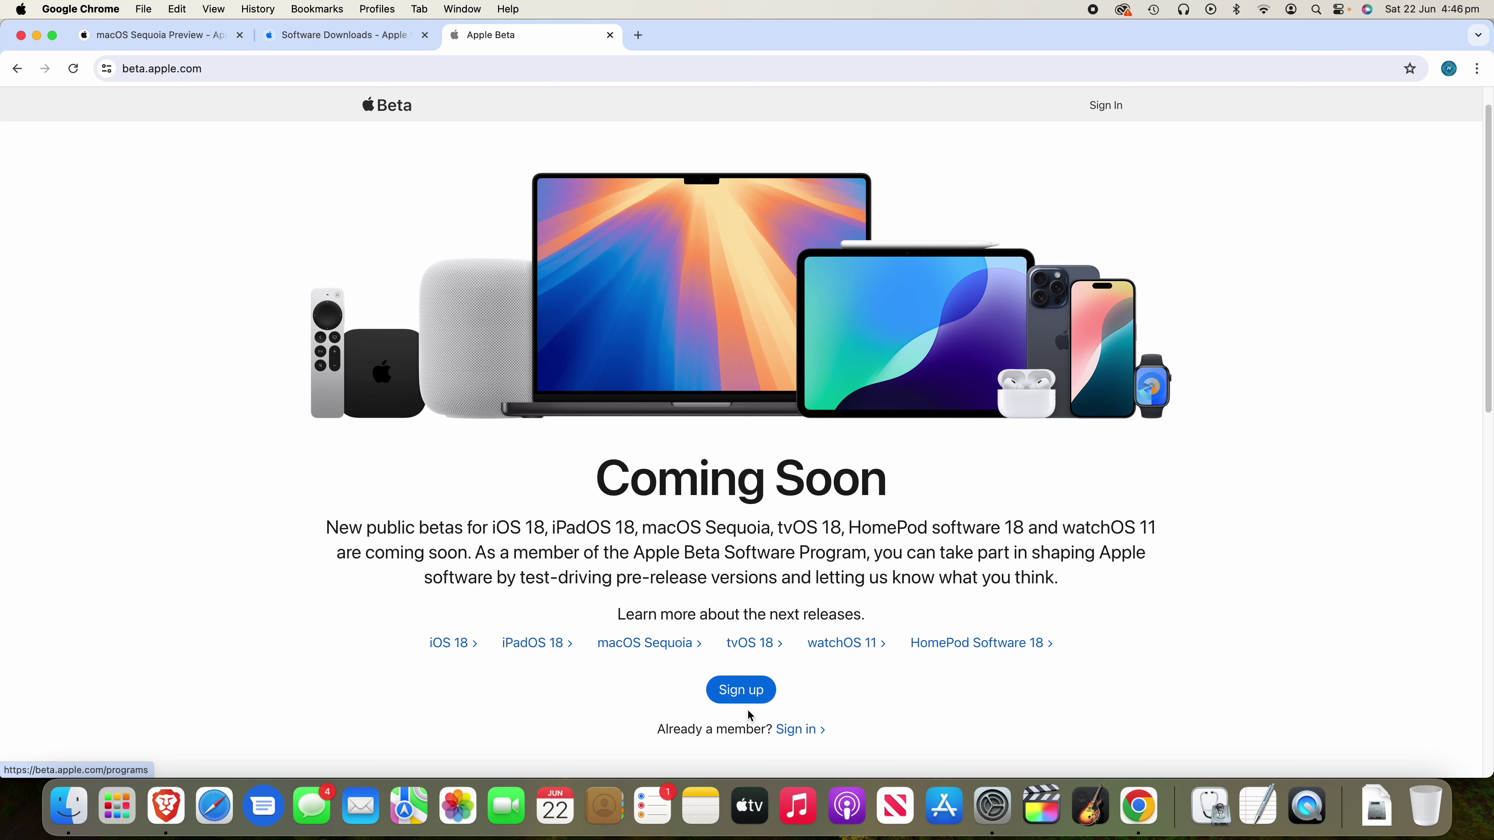
click(809, 730)
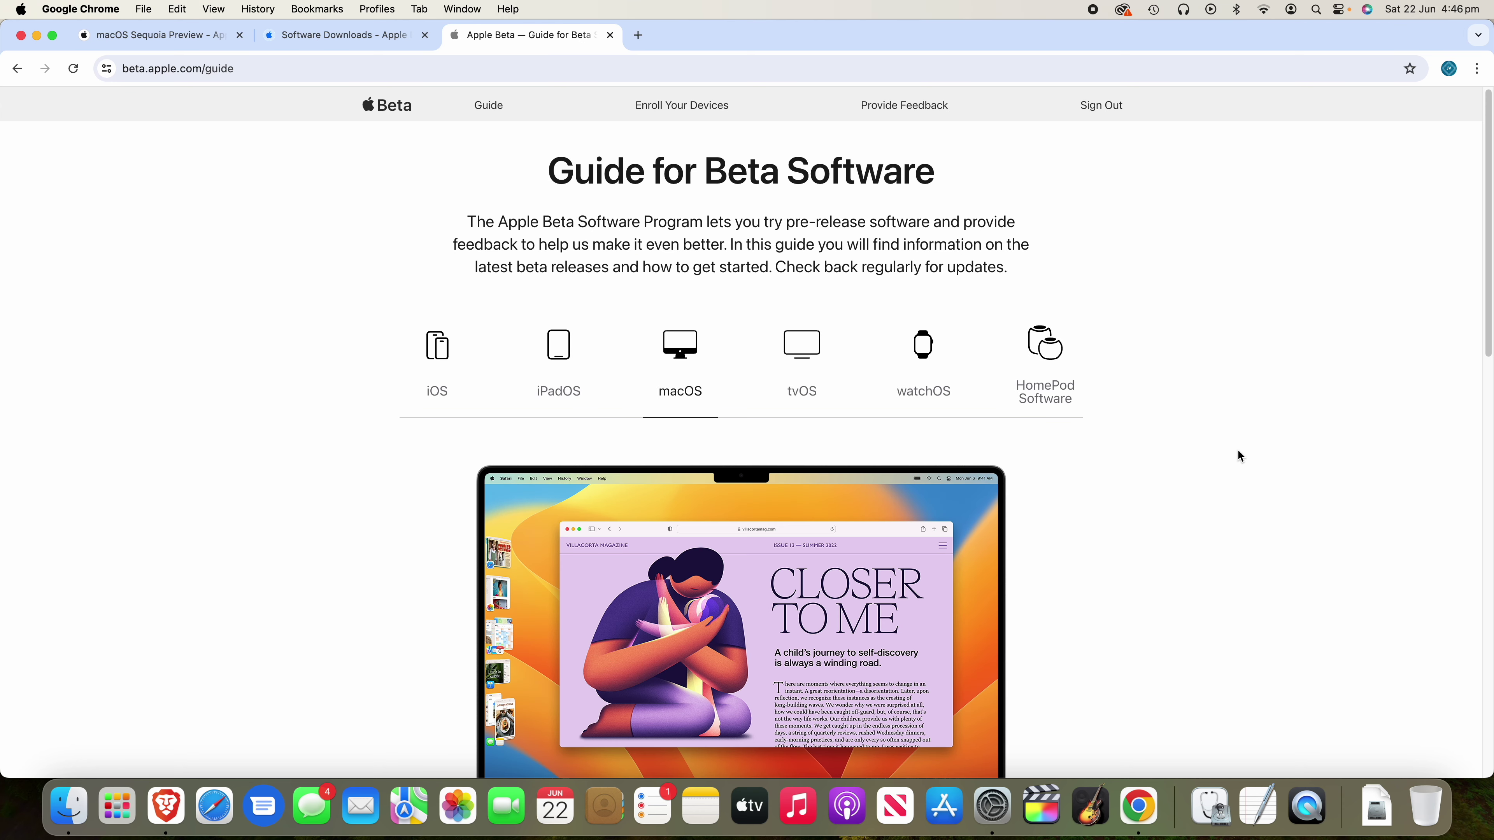
Show the macOS section of the Guide for Beta Software
scroll(1240, 456, down, 1)
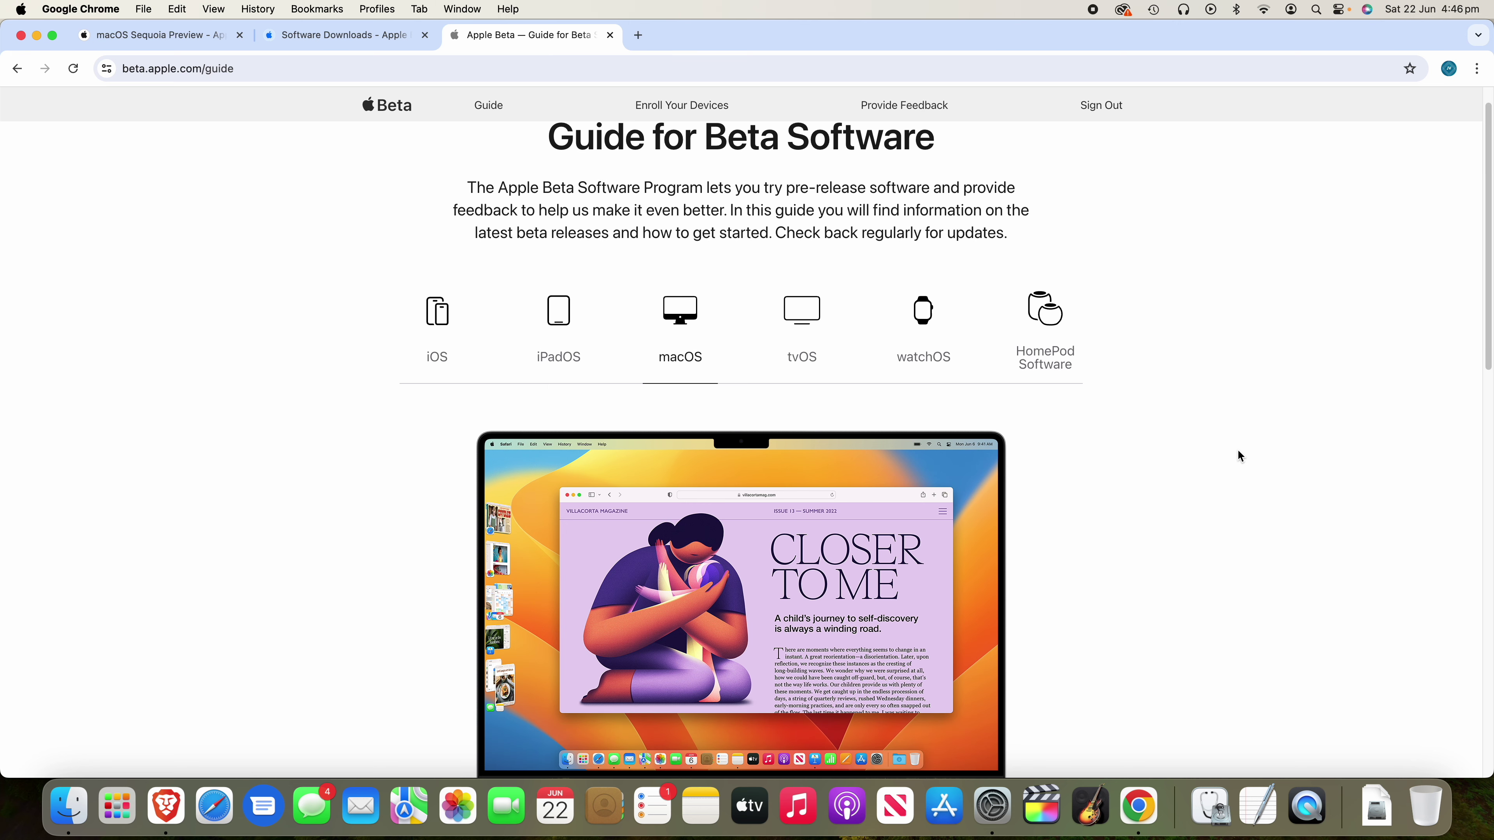
scroll(703, 322, up, 1)
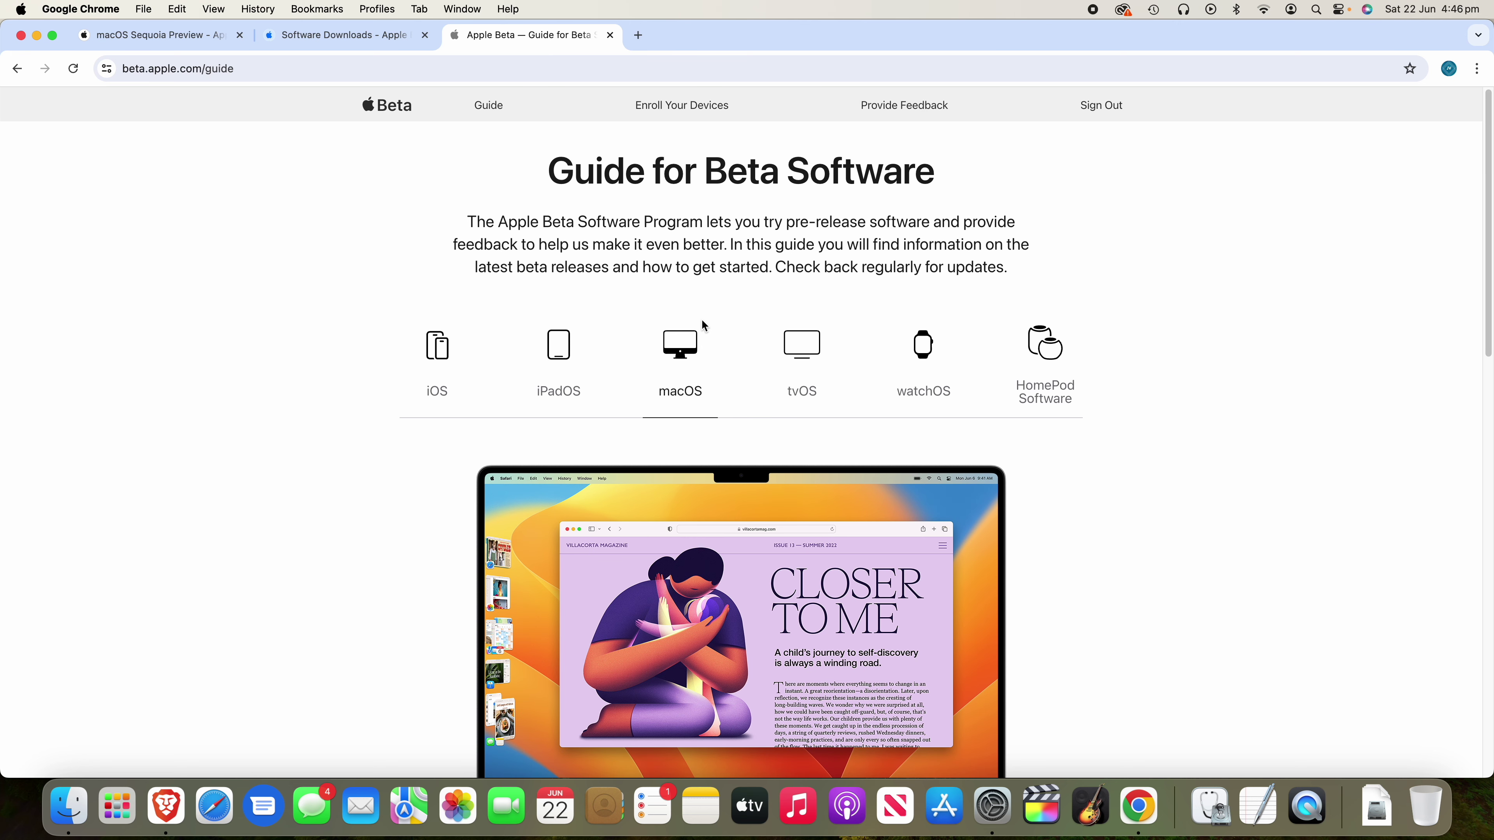
drag(551, 152, 973, 177)
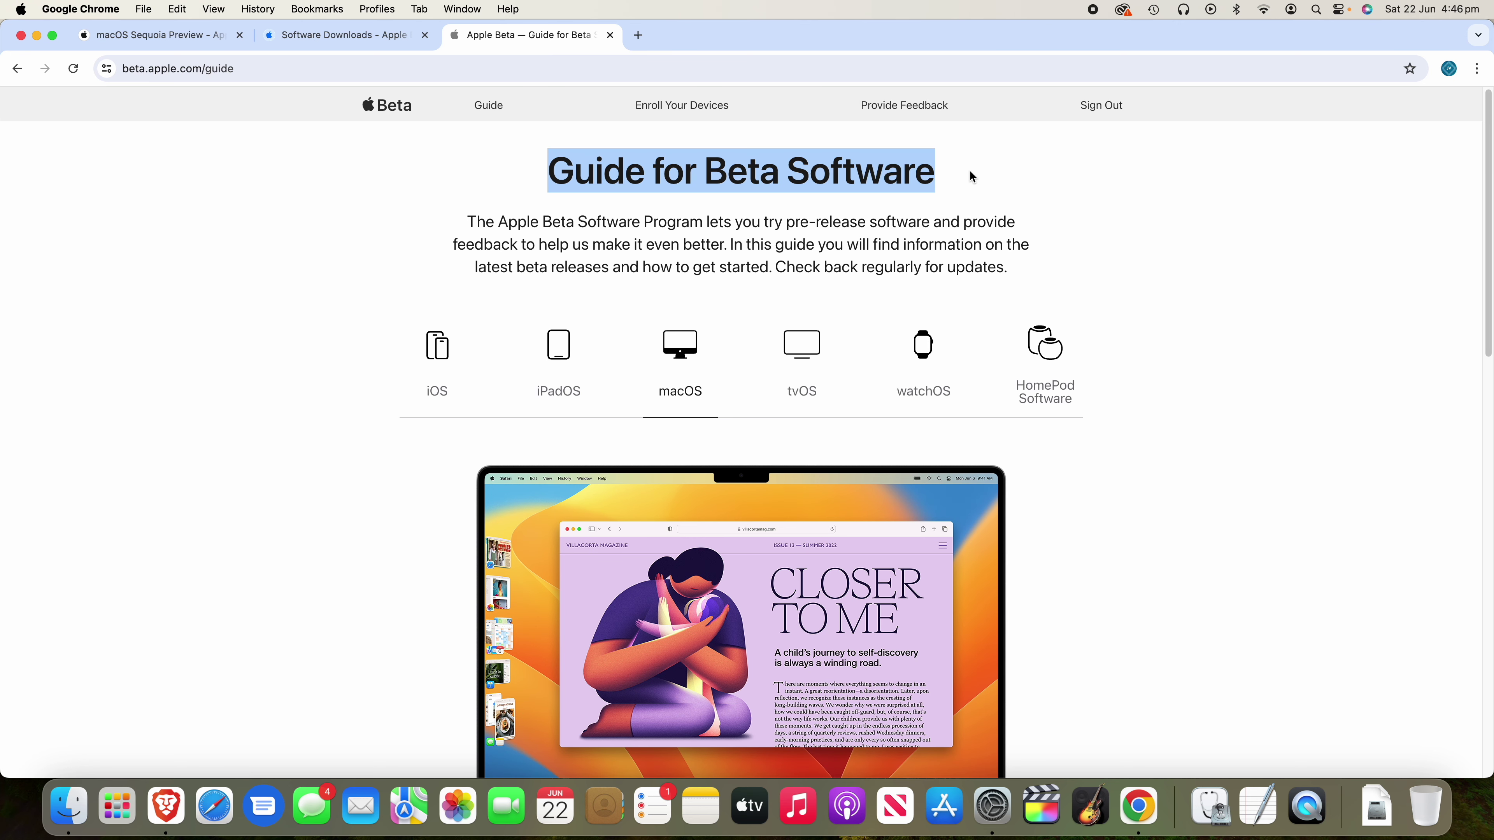
click(687, 376)
scroll(703, 346, down, 20)
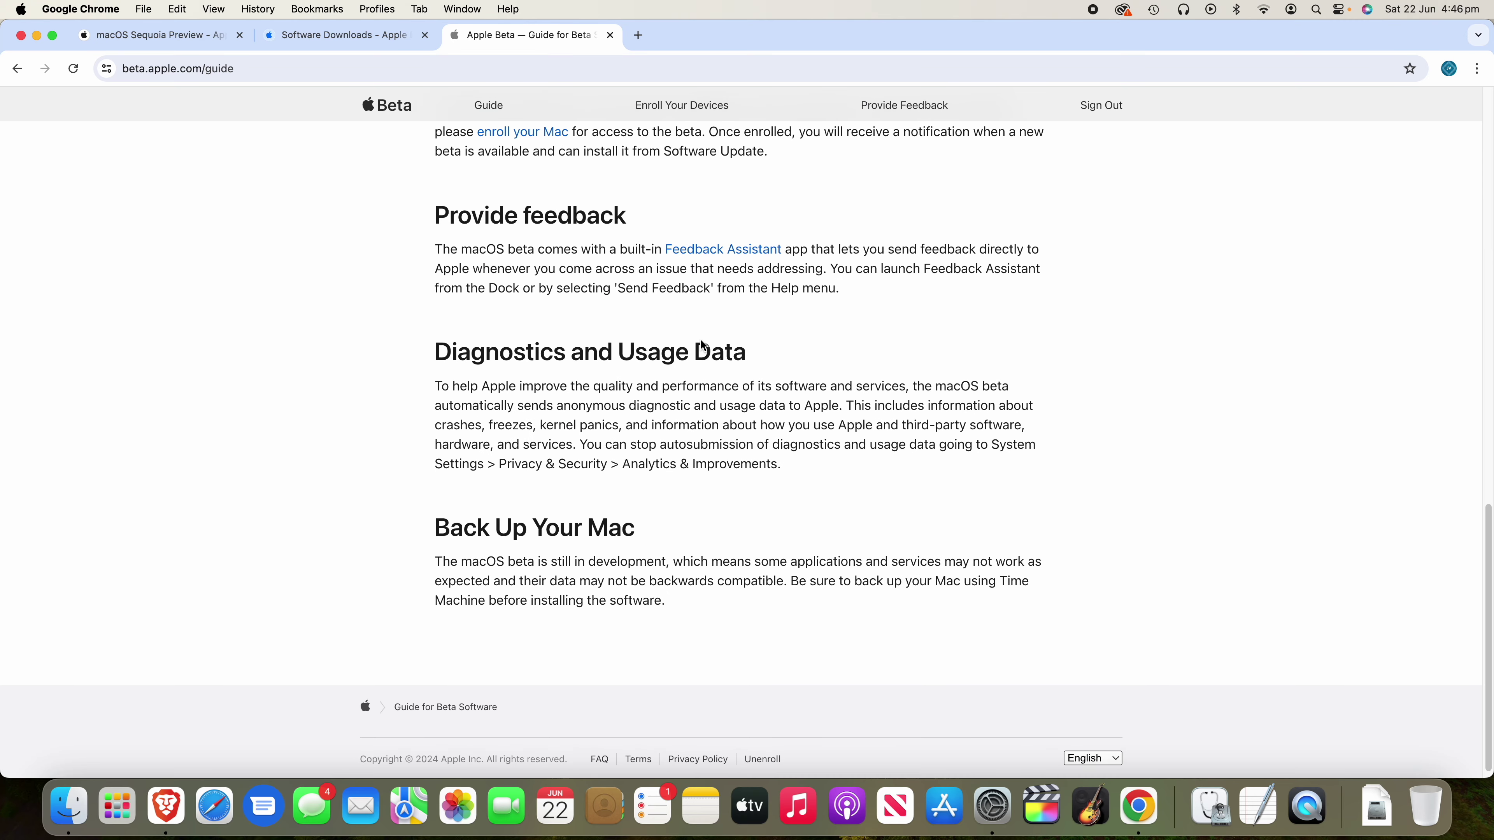
scroll(703, 346, up, 10)
scroll(1040, 371, down, 5)
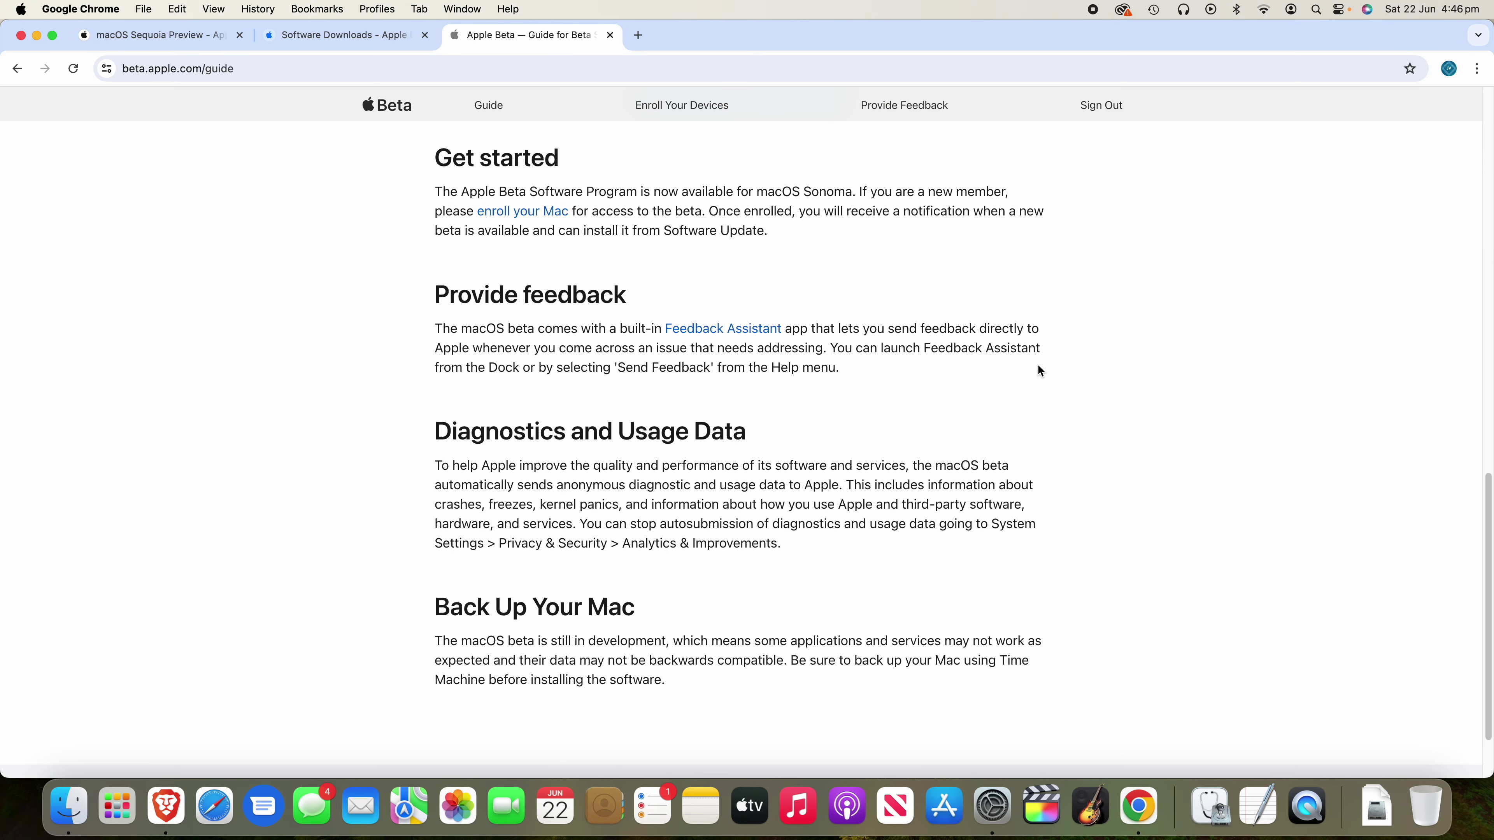
Read the Mac enrollment instructions down to Turn on beta updates, then bring up Software Update
click(547, 213)
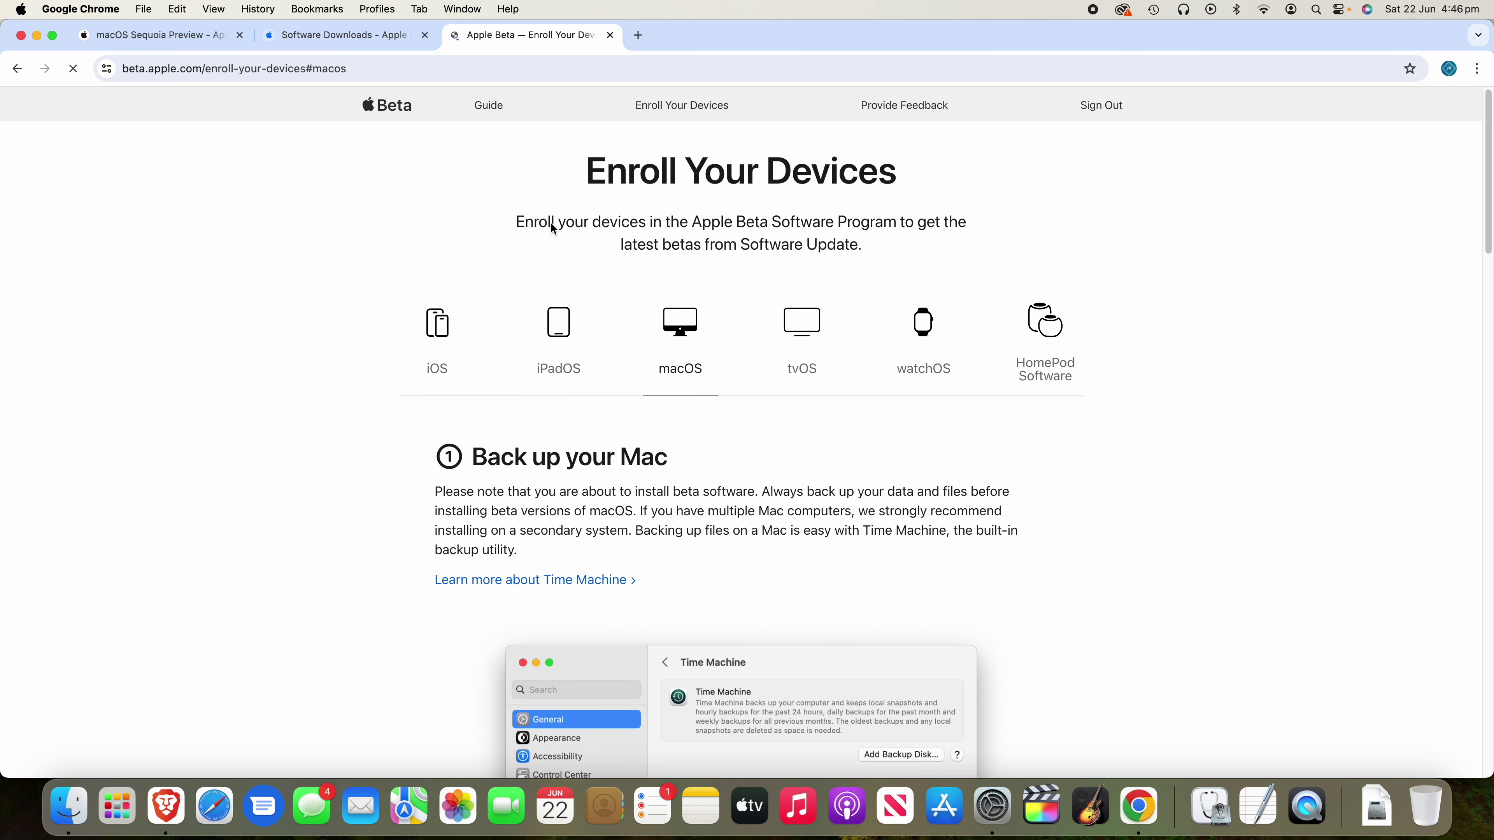
scroll(698, 466, down, 10)
scroll(699, 466, down, 4)
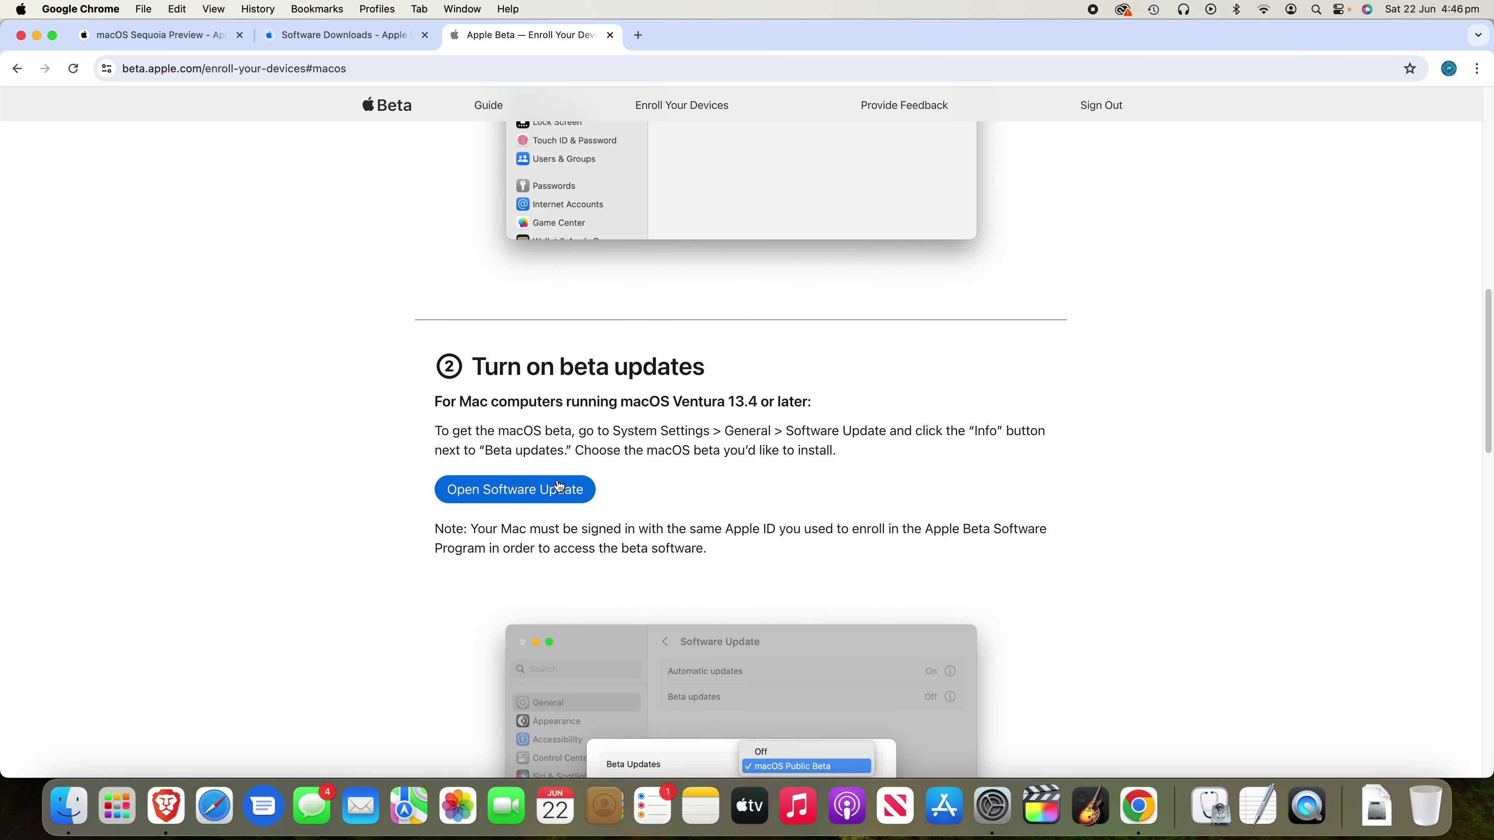
scroll(617, 390, down, 4)
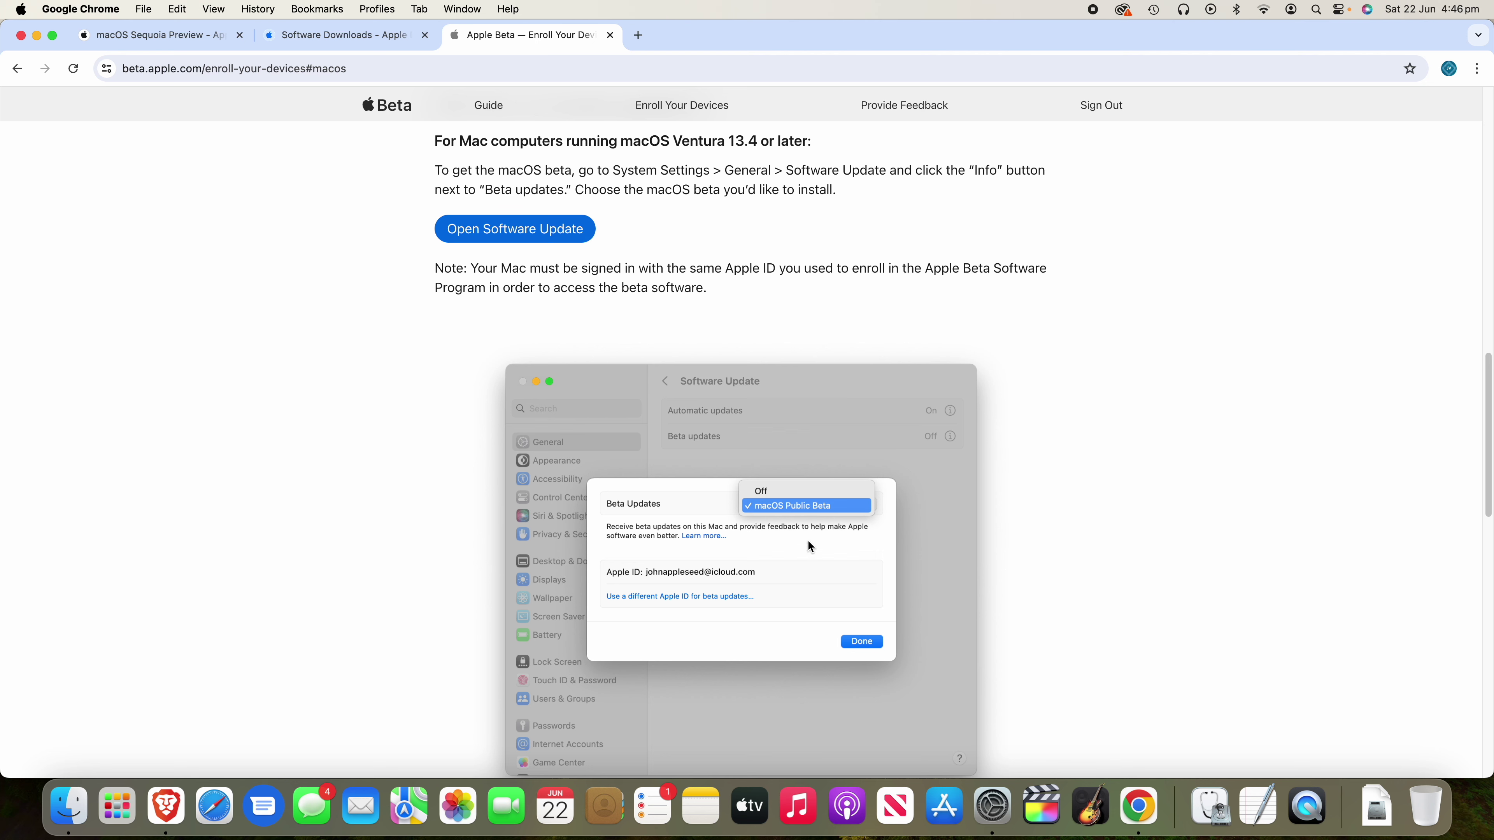
click(993, 802)
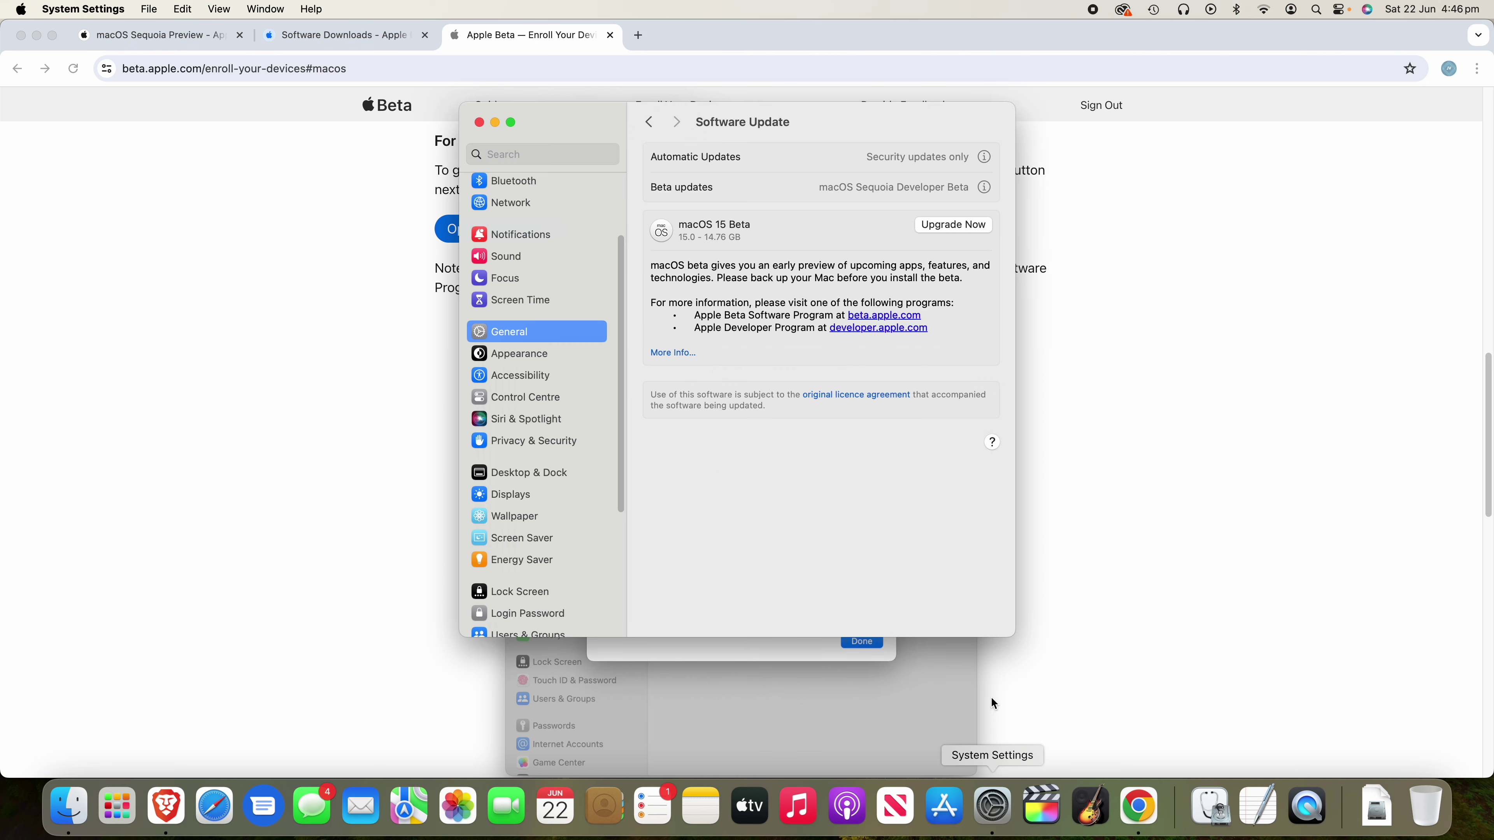
Bring the Apple Beta Enroll Your Devices page in Chrome back to the front
click(1102, 214)
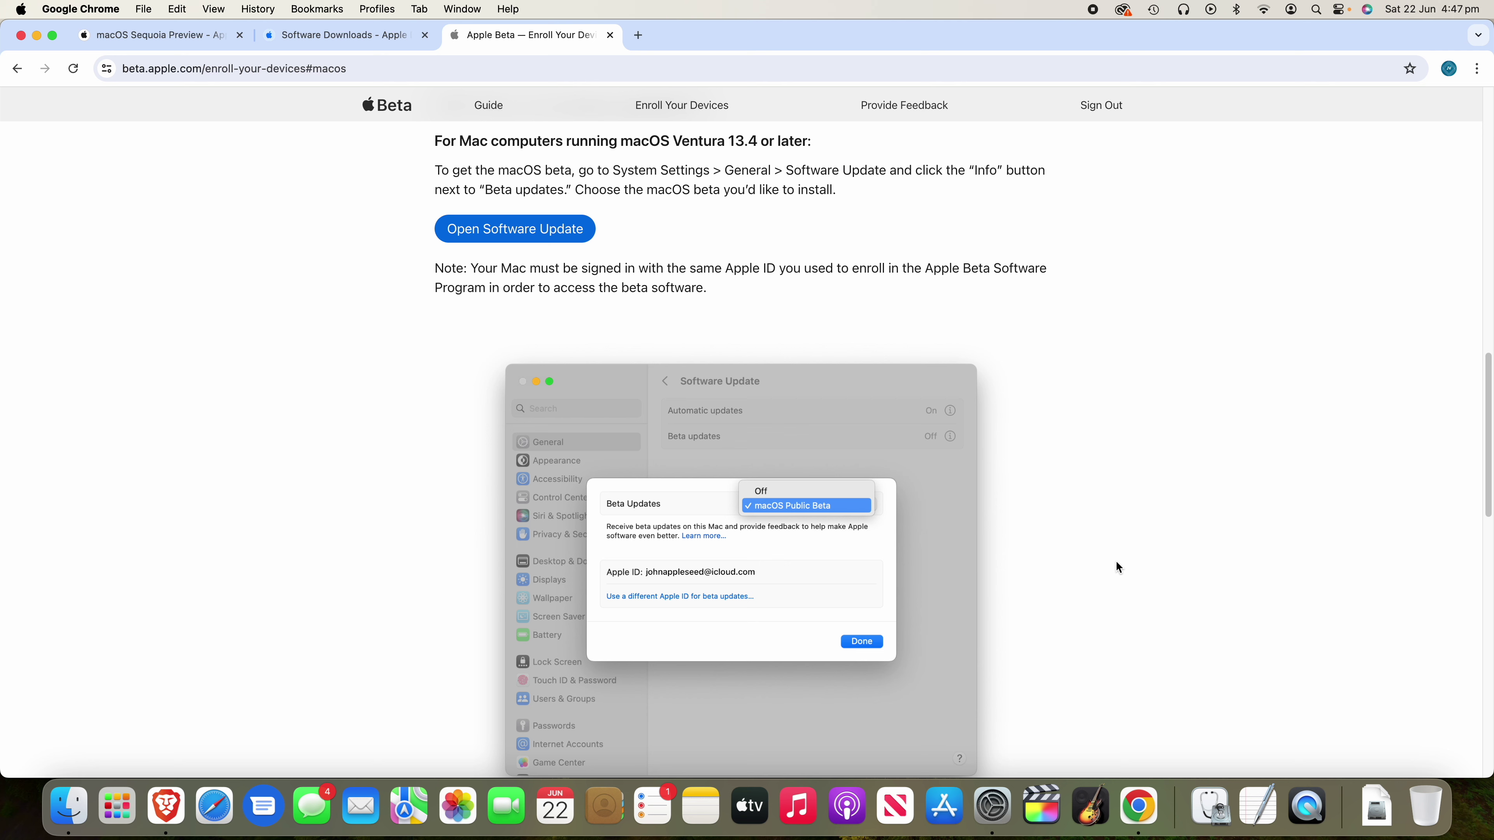
Switch Chrome to the Software Downloads tab, then bring Software Update to the front
scroll(1117, 563, down, 5)
scroll(1117, 562, up, 4)
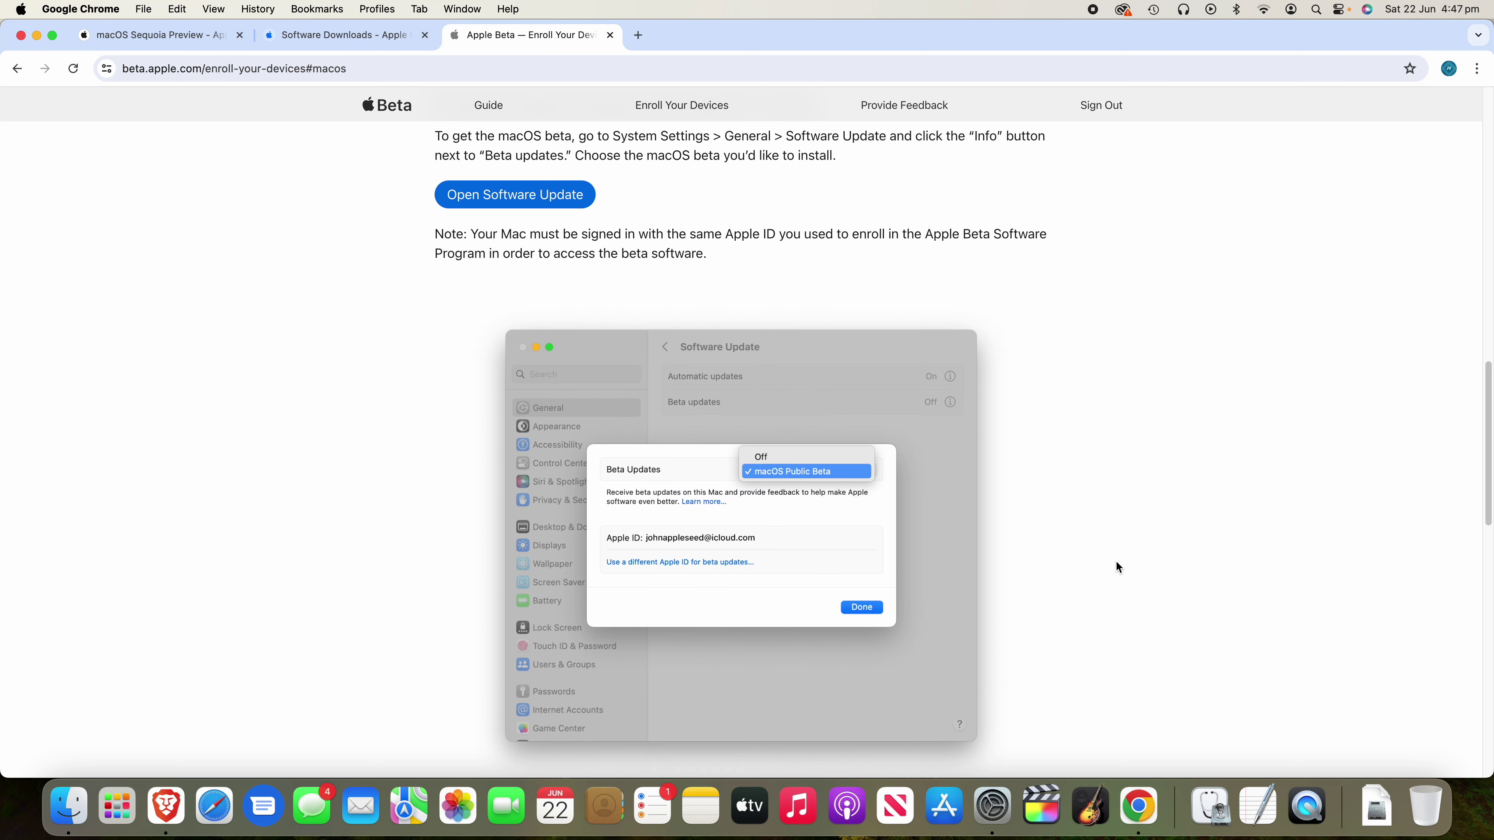
scroll(1116, 561, up, 15)
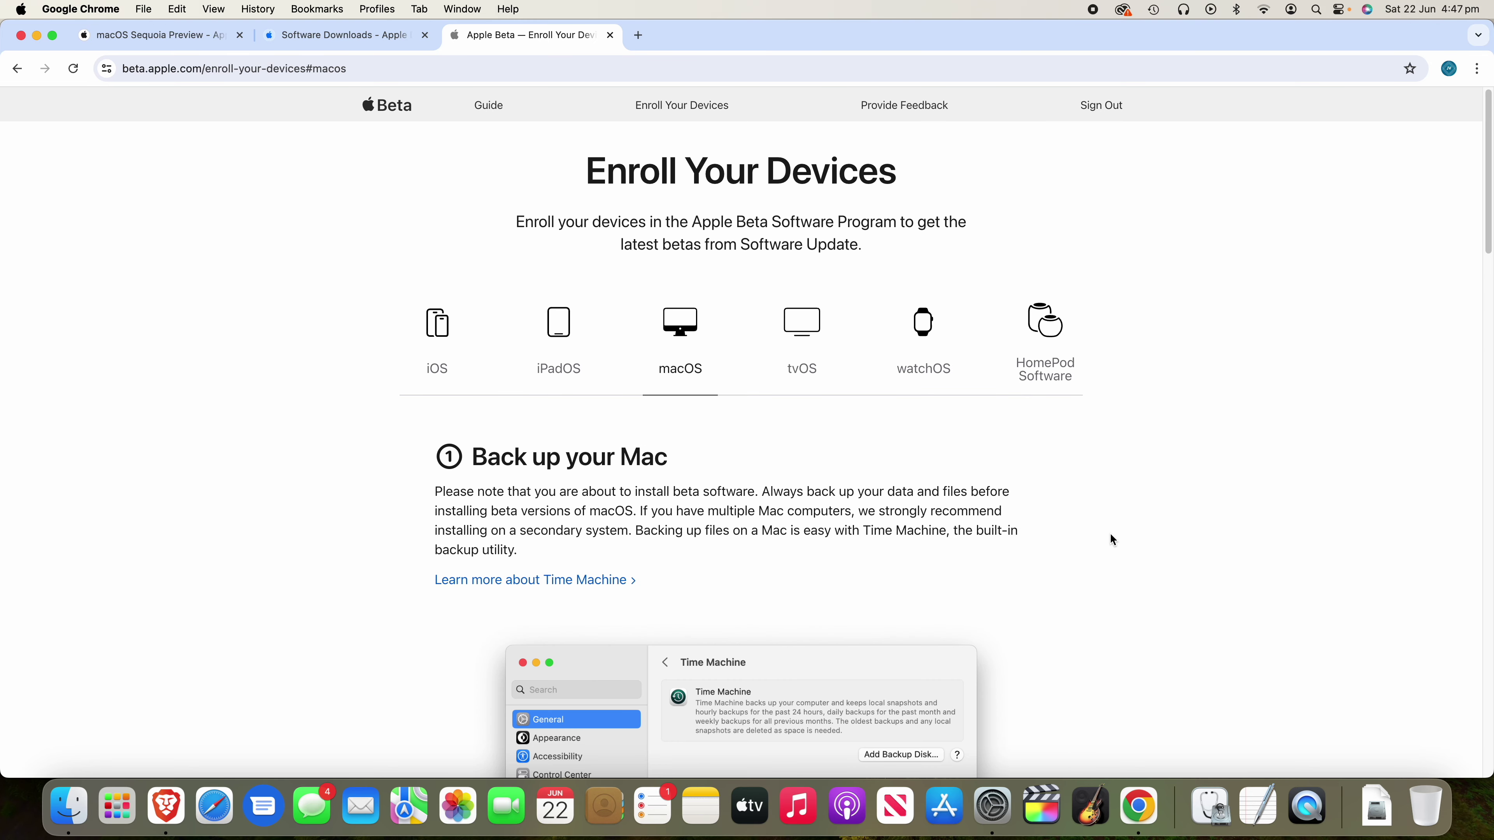
click(369, 42)
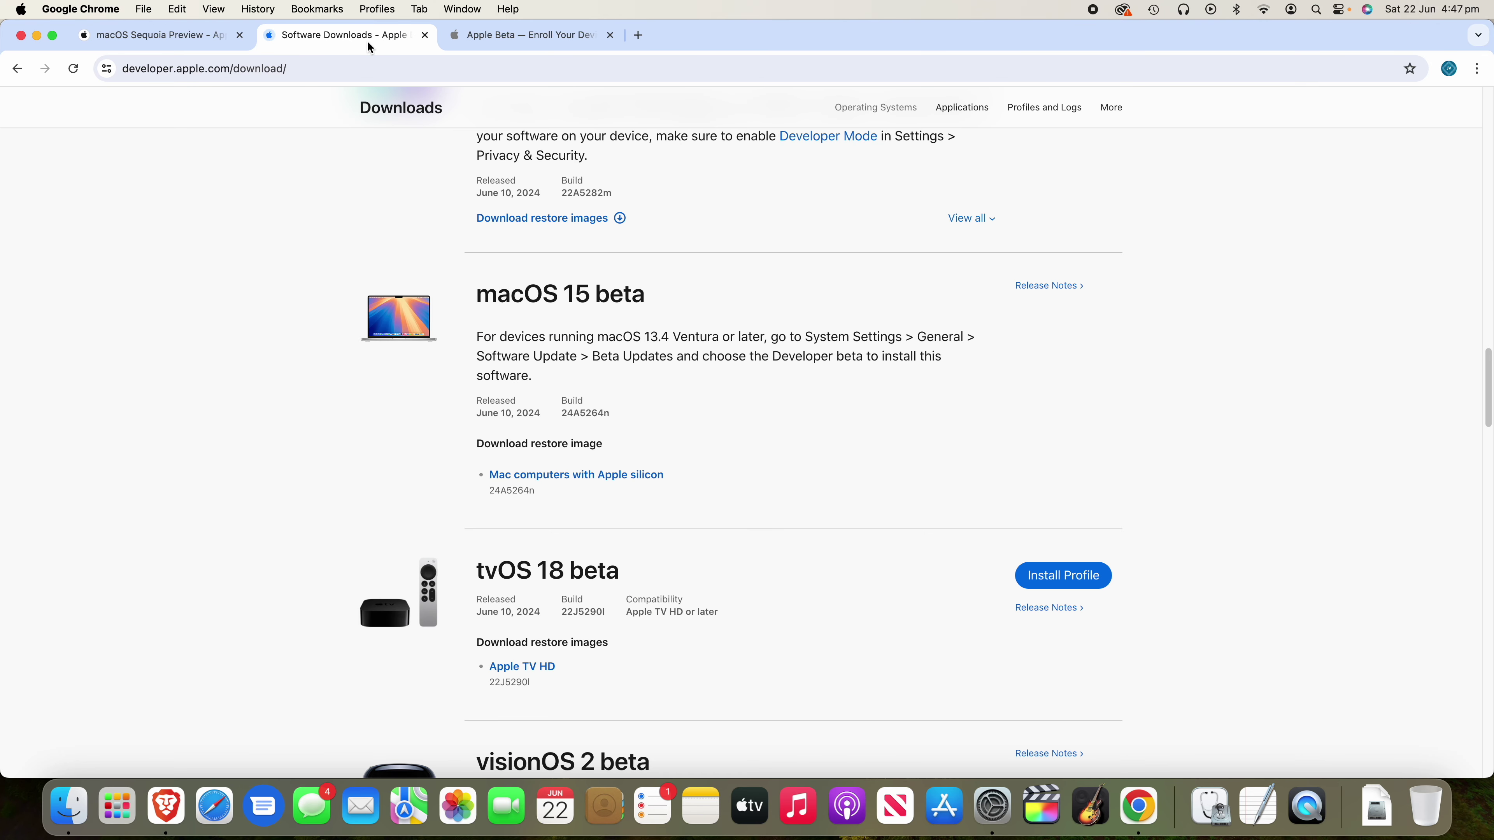
click(993, 806)
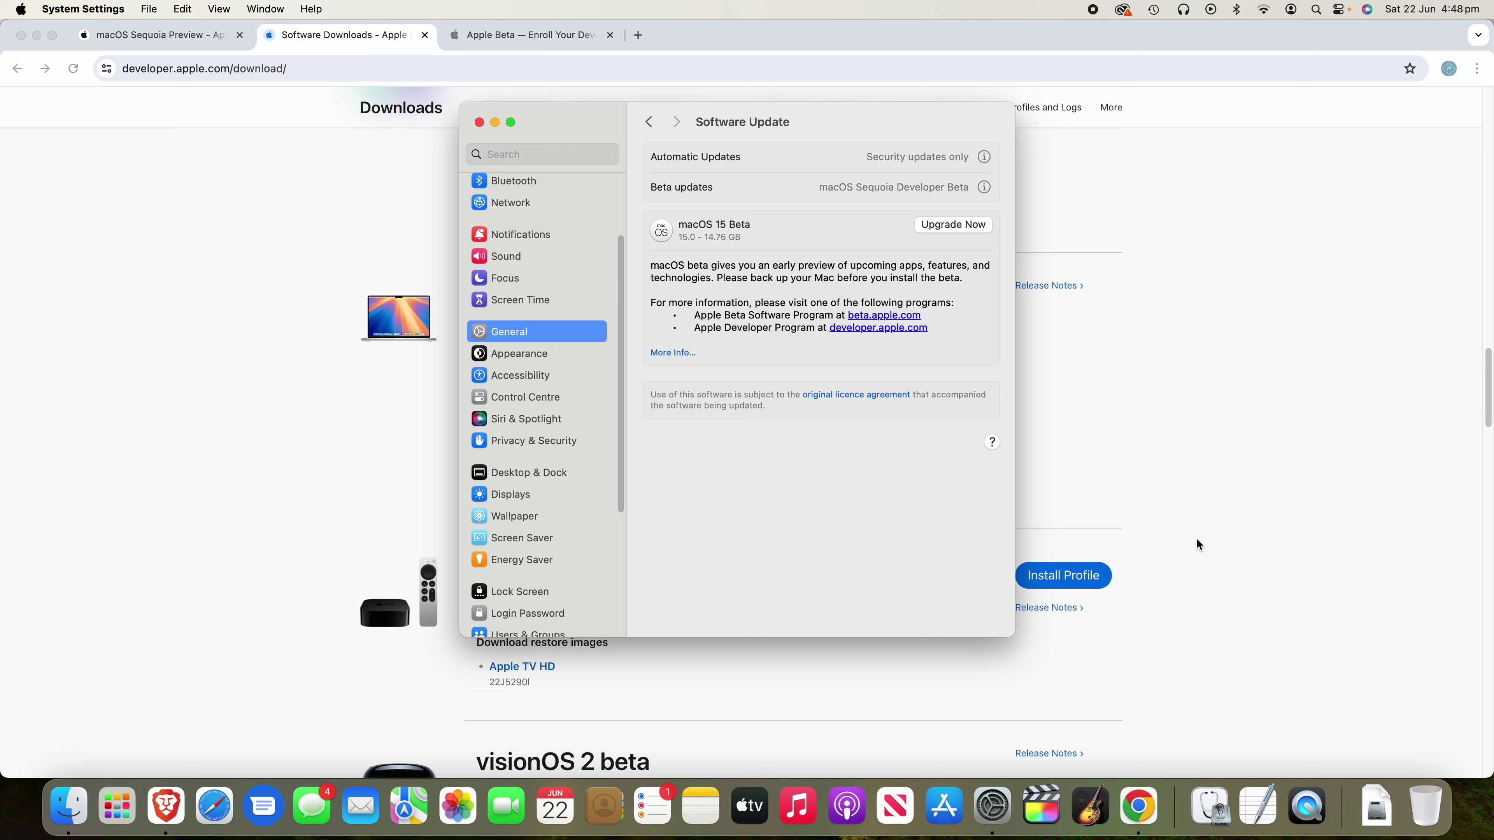
Highlight the macOS 15 restore image heading and Apple silicon link, then switch to the Sequoia Preview tab
click(1265, 464)
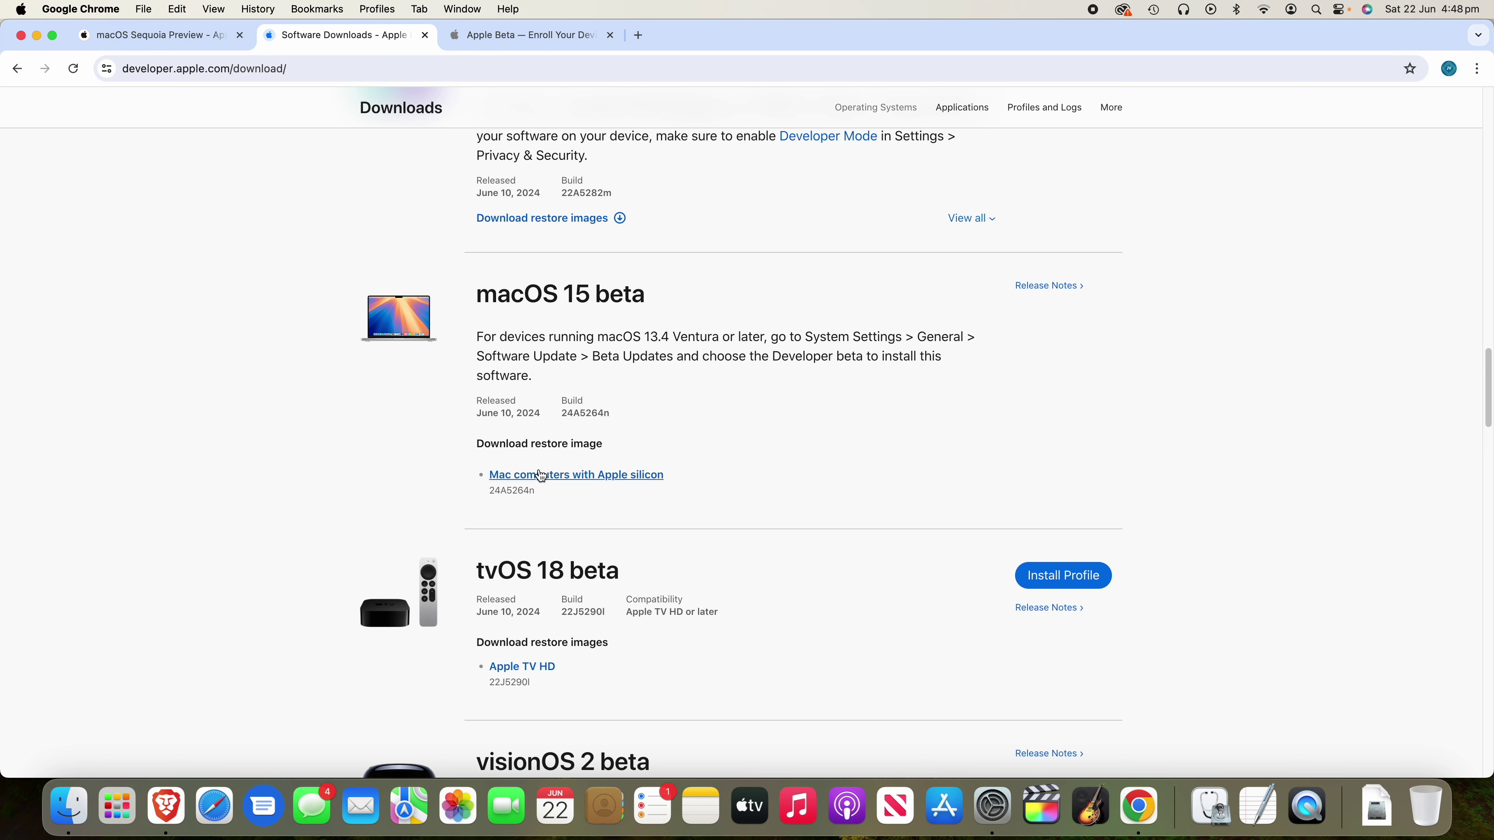
drag(476, 446, 624, 444)
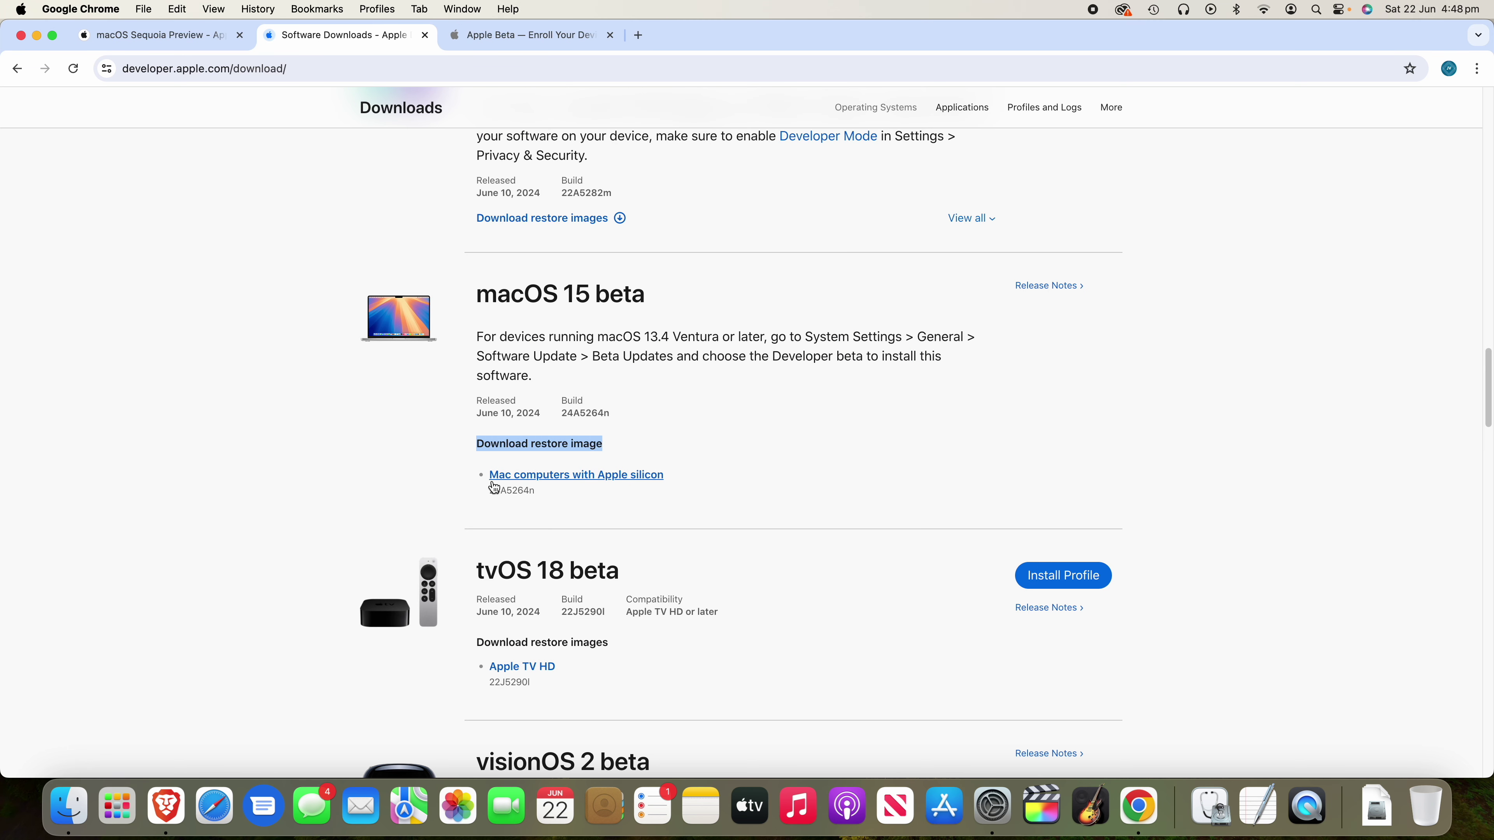
drag(478, 474, 666, 475)
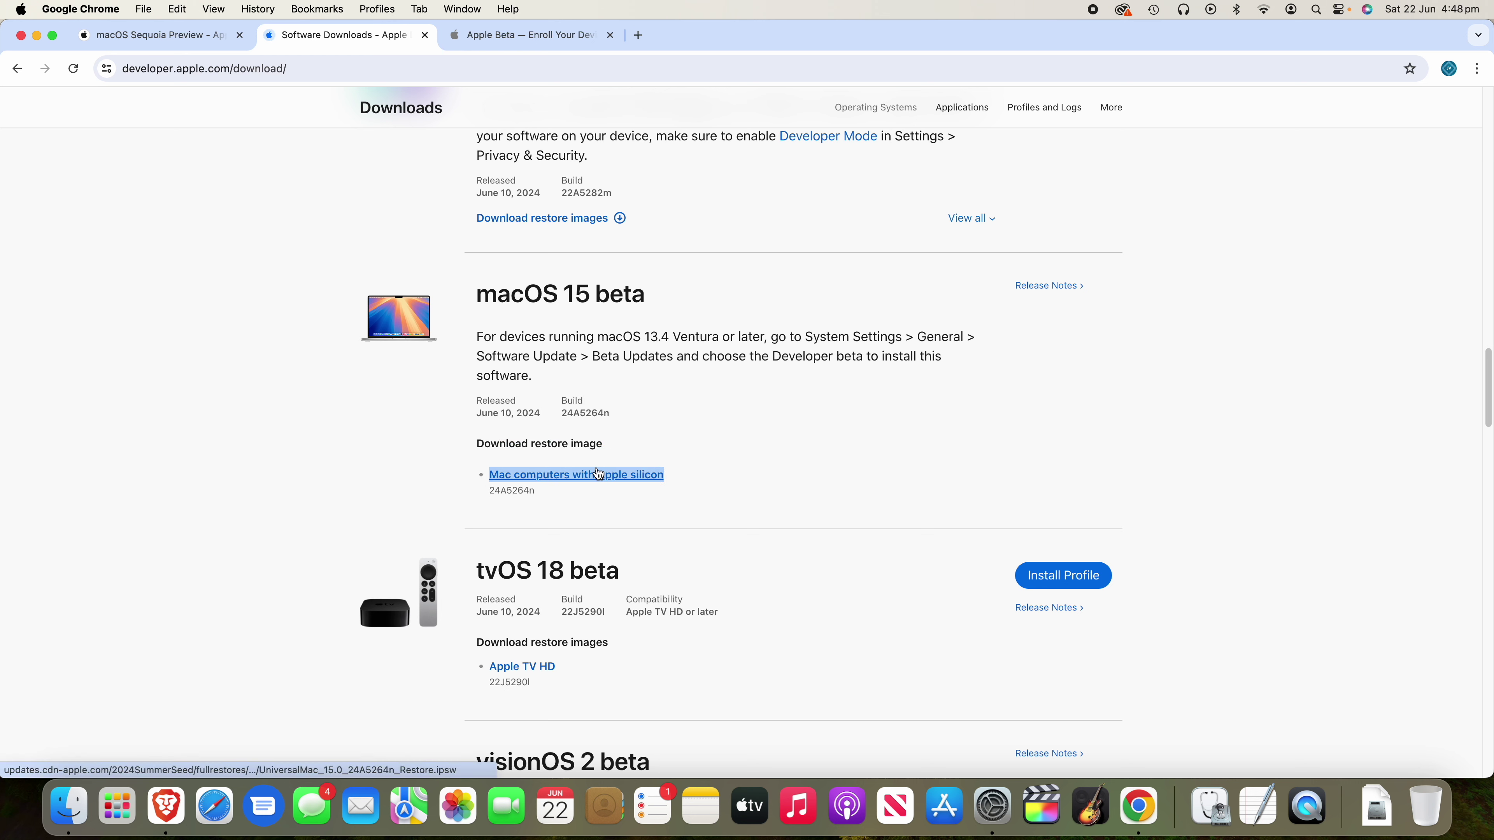
click(676, 450)
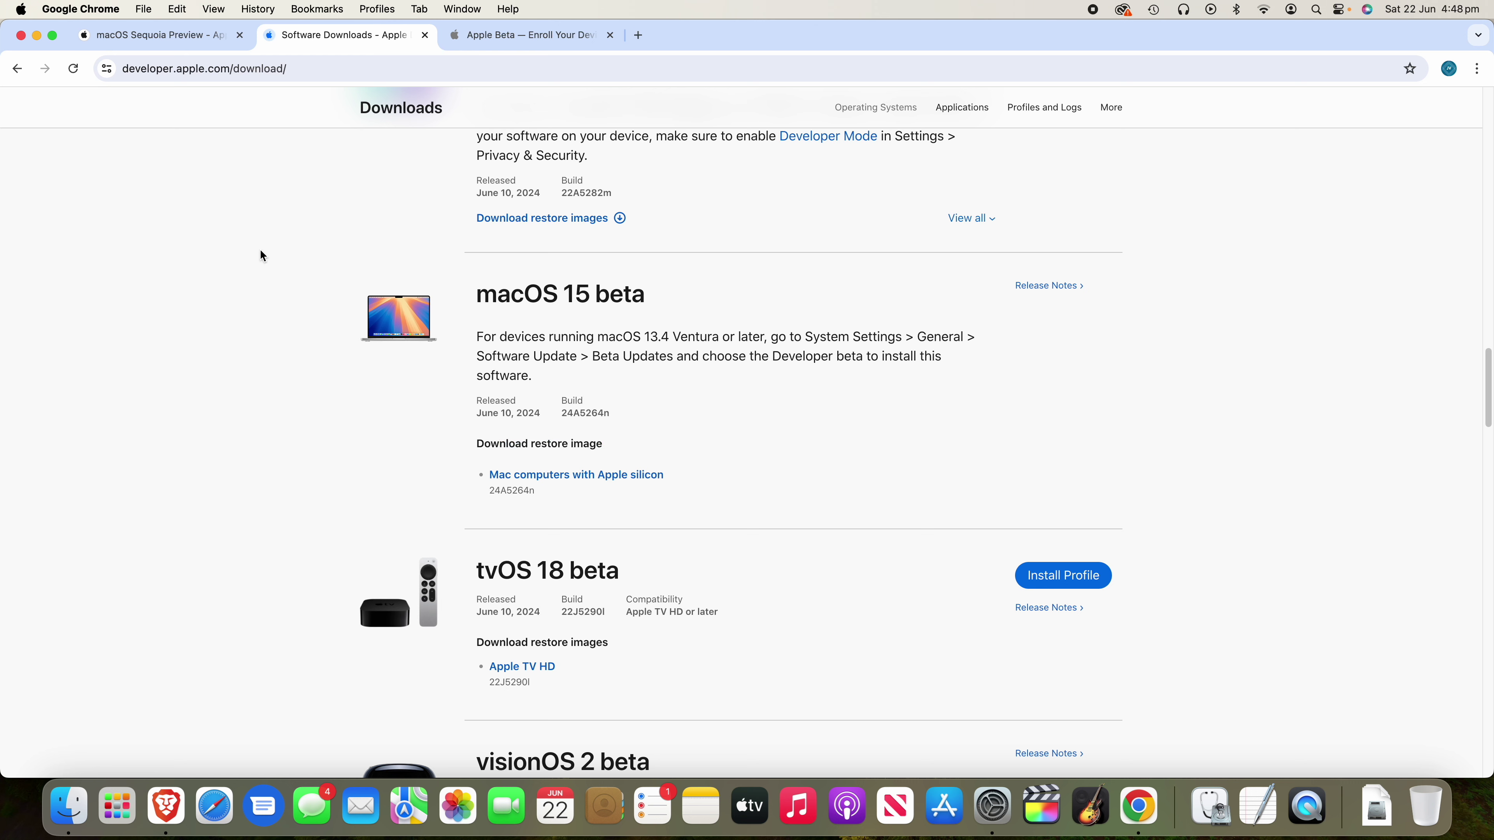
click(158, 35)
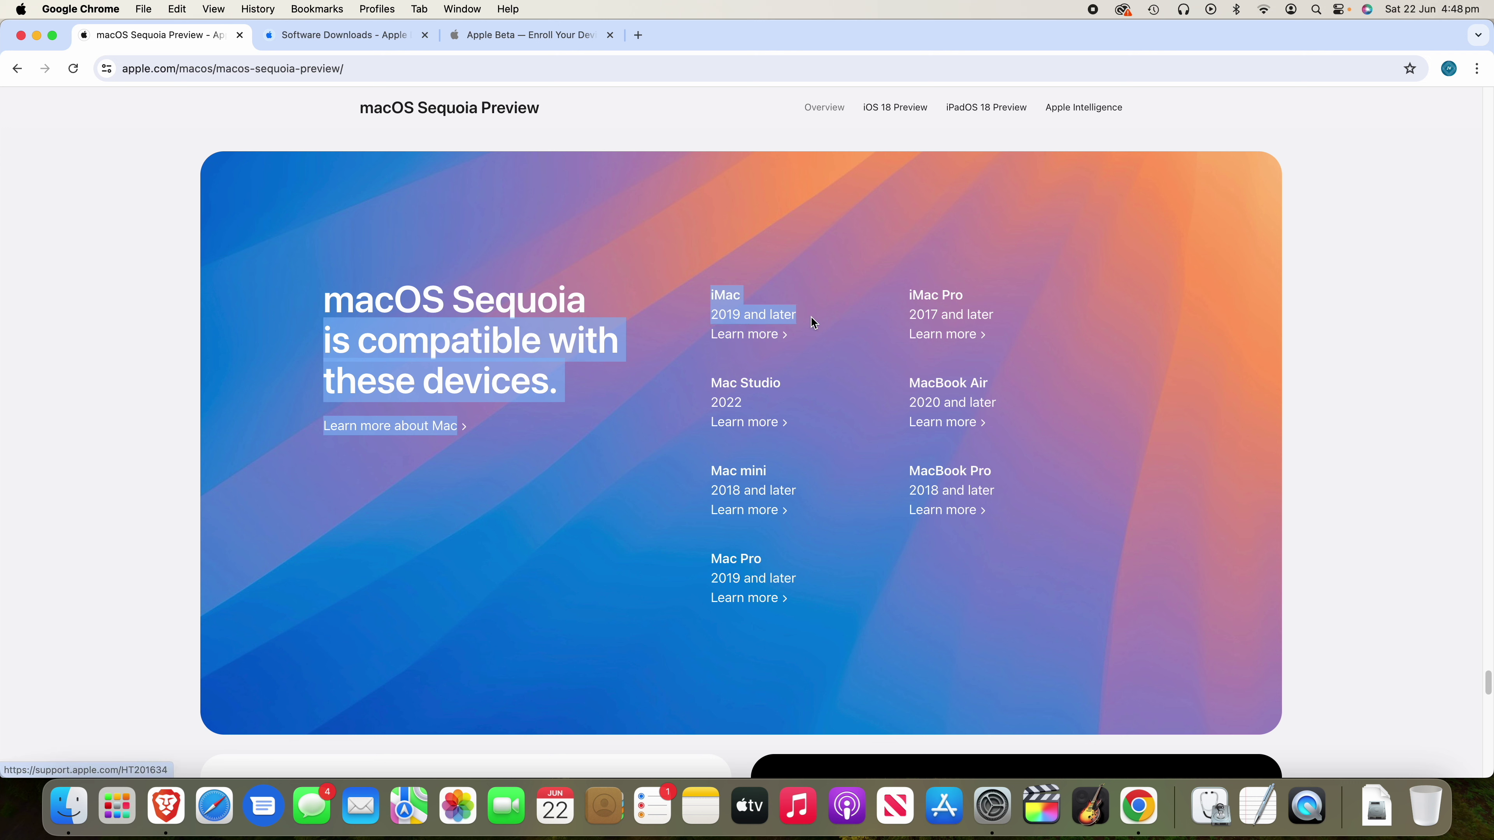
Clear the highlighted compatible-Macs text on the Sequoia Preview page and scroll slightly
click(811, 315)
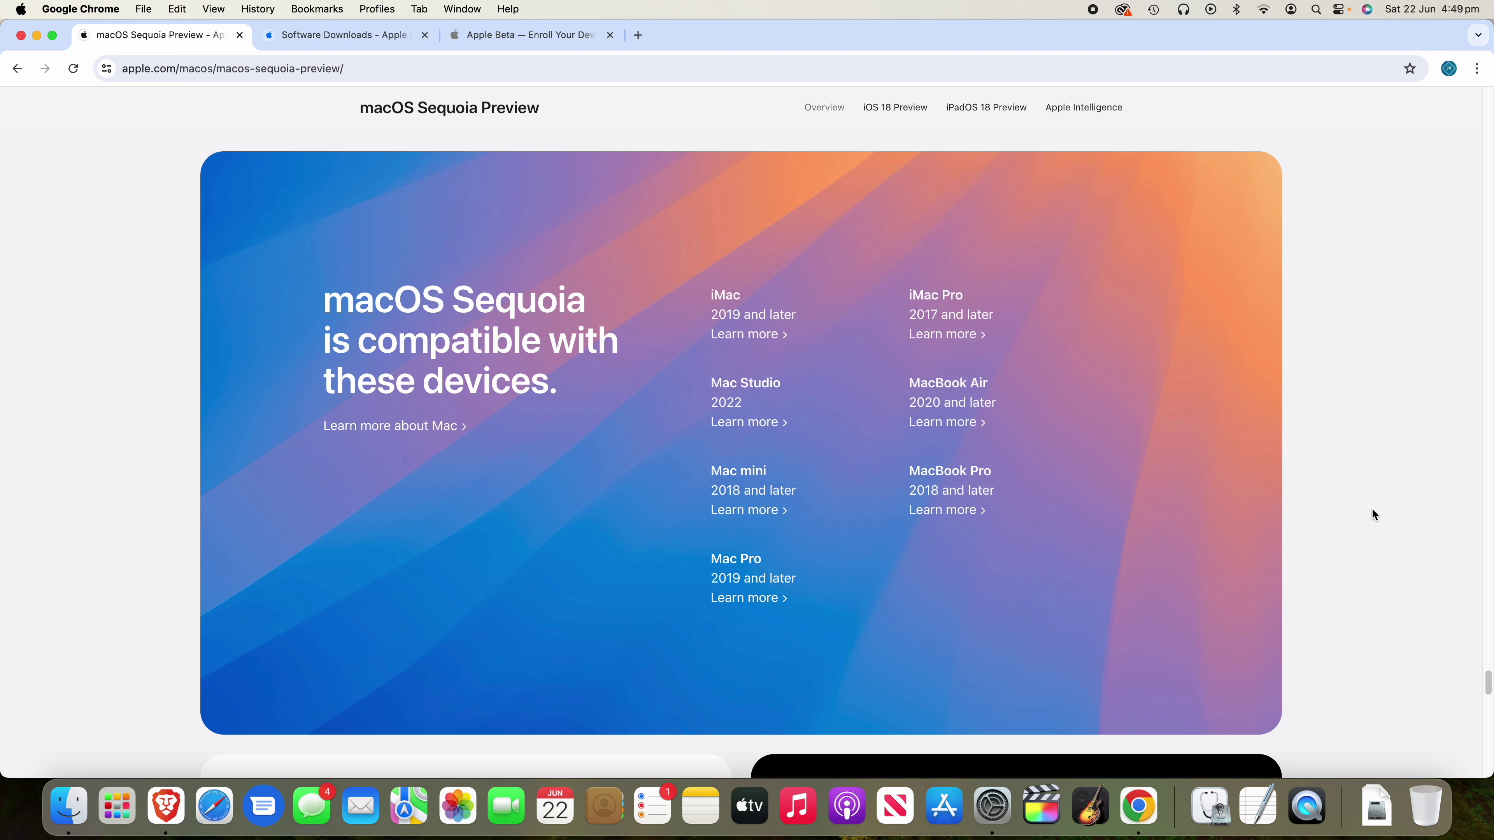
scroll(1388, 511, up, 2)
scroll(1388, 511, down, 2)
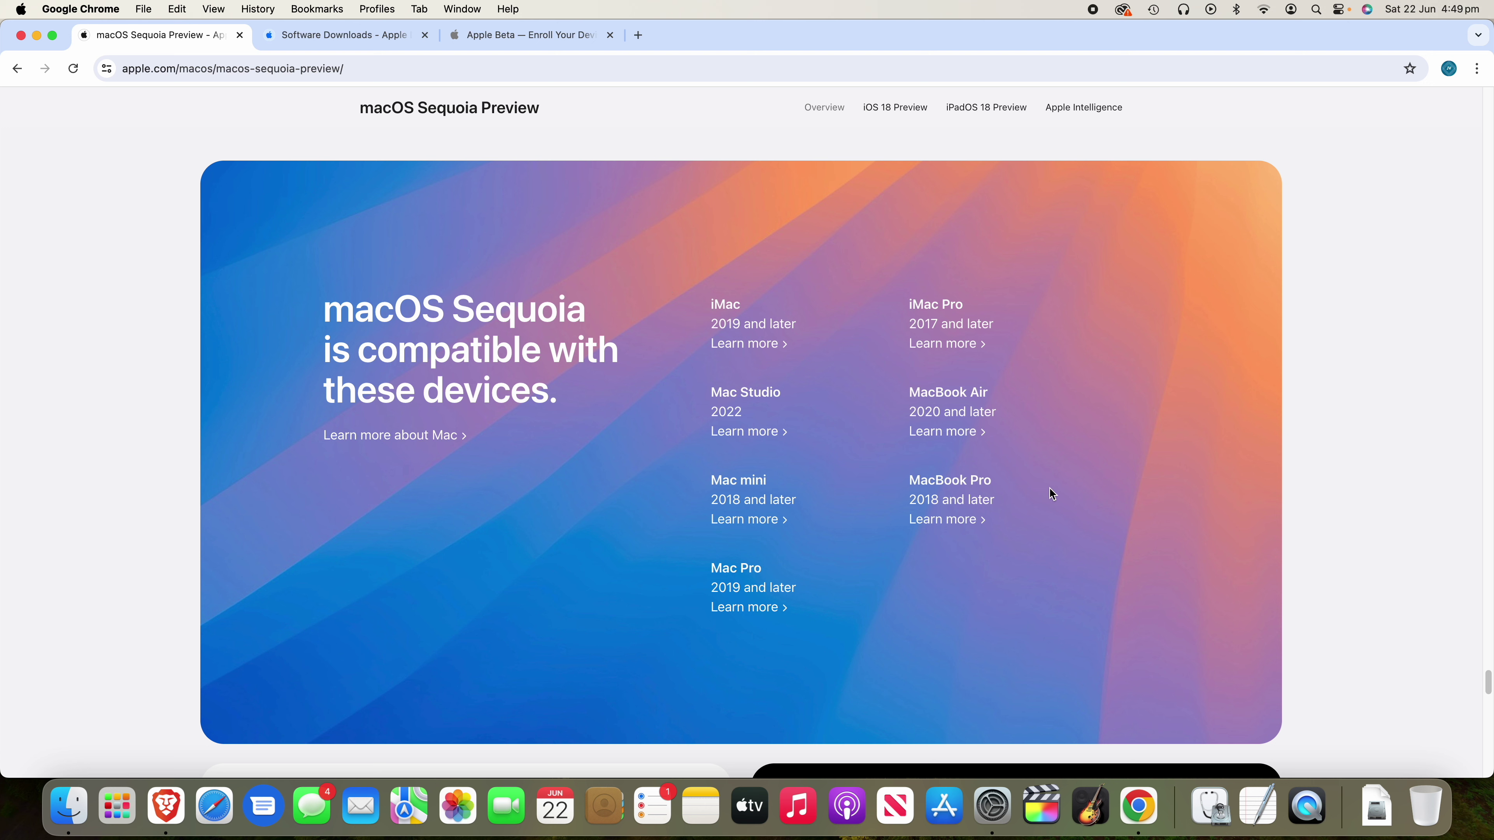
click(1000, 800)
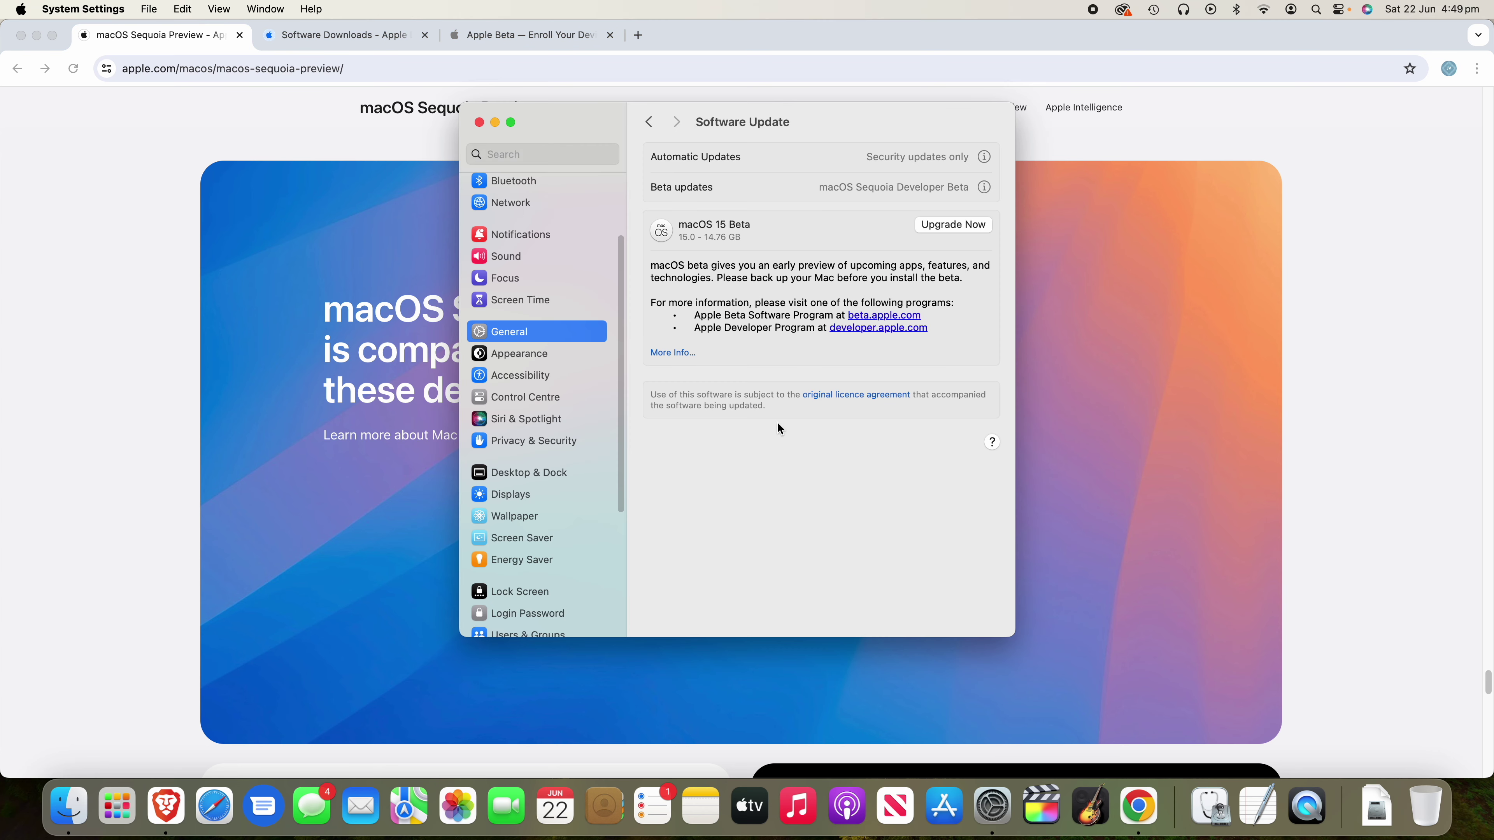
click(537, 333)
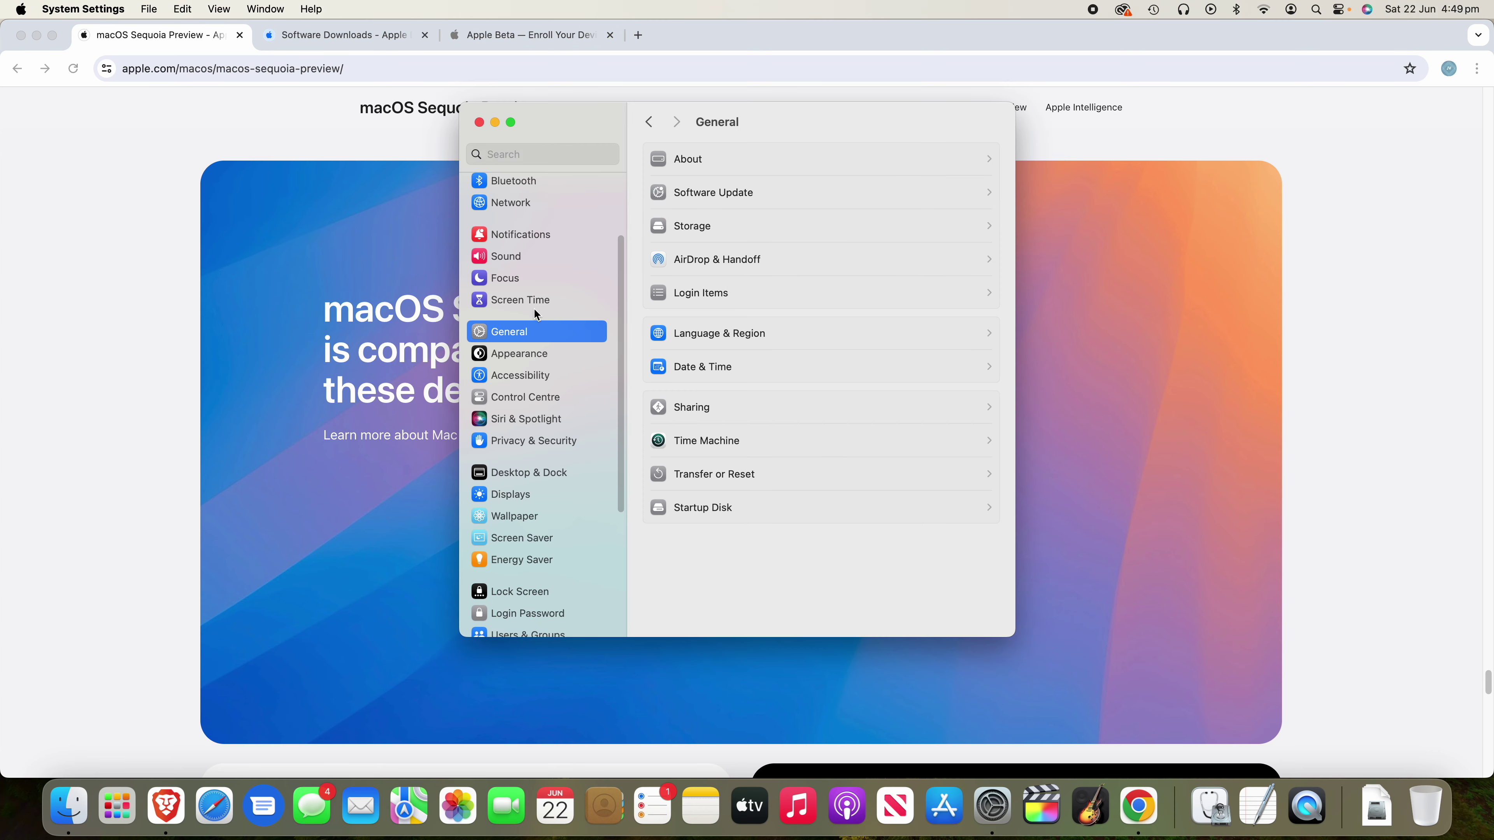
click(682, 441)
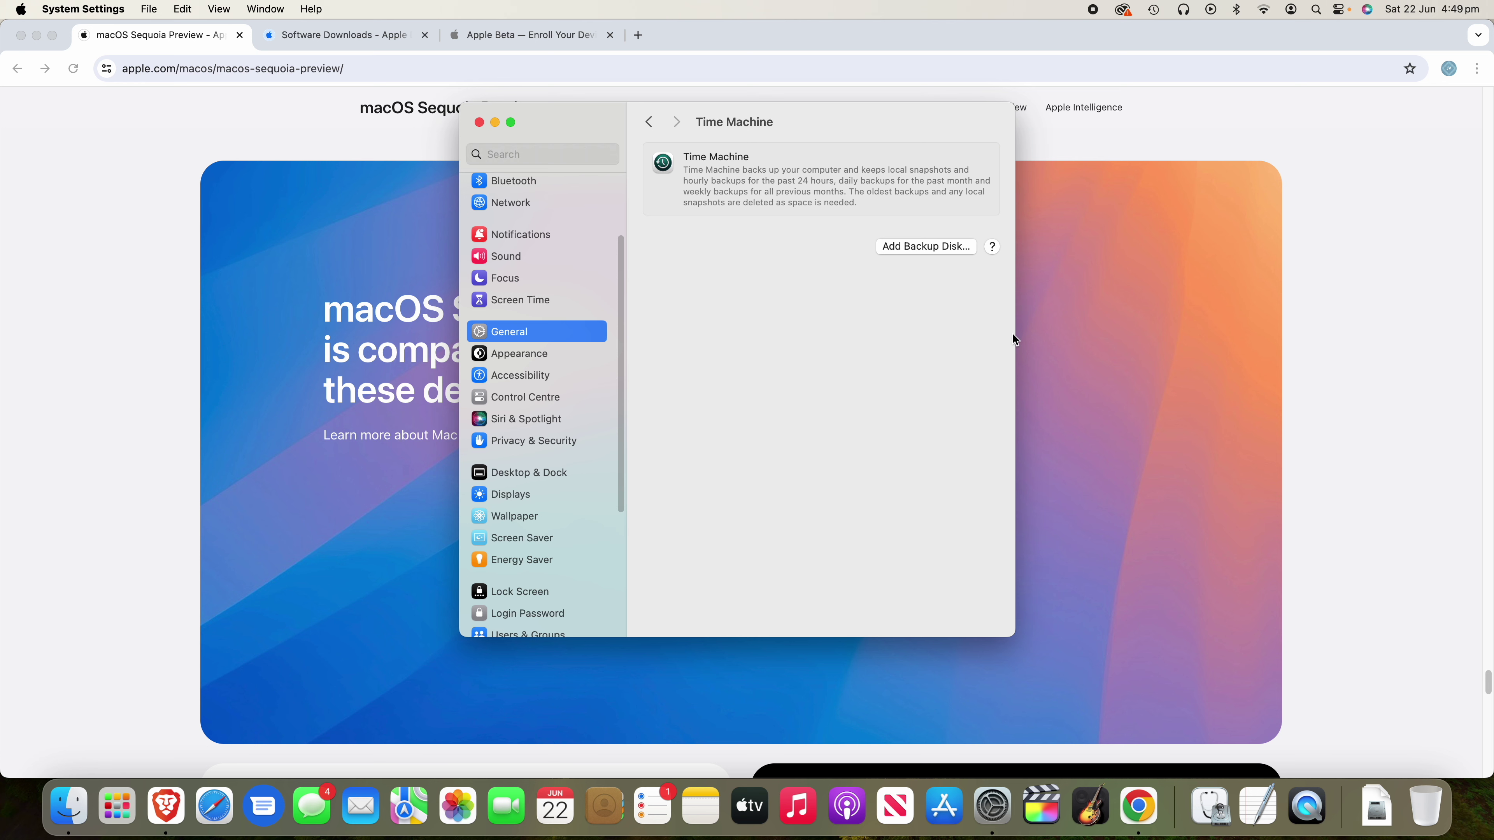
click(524, 331)
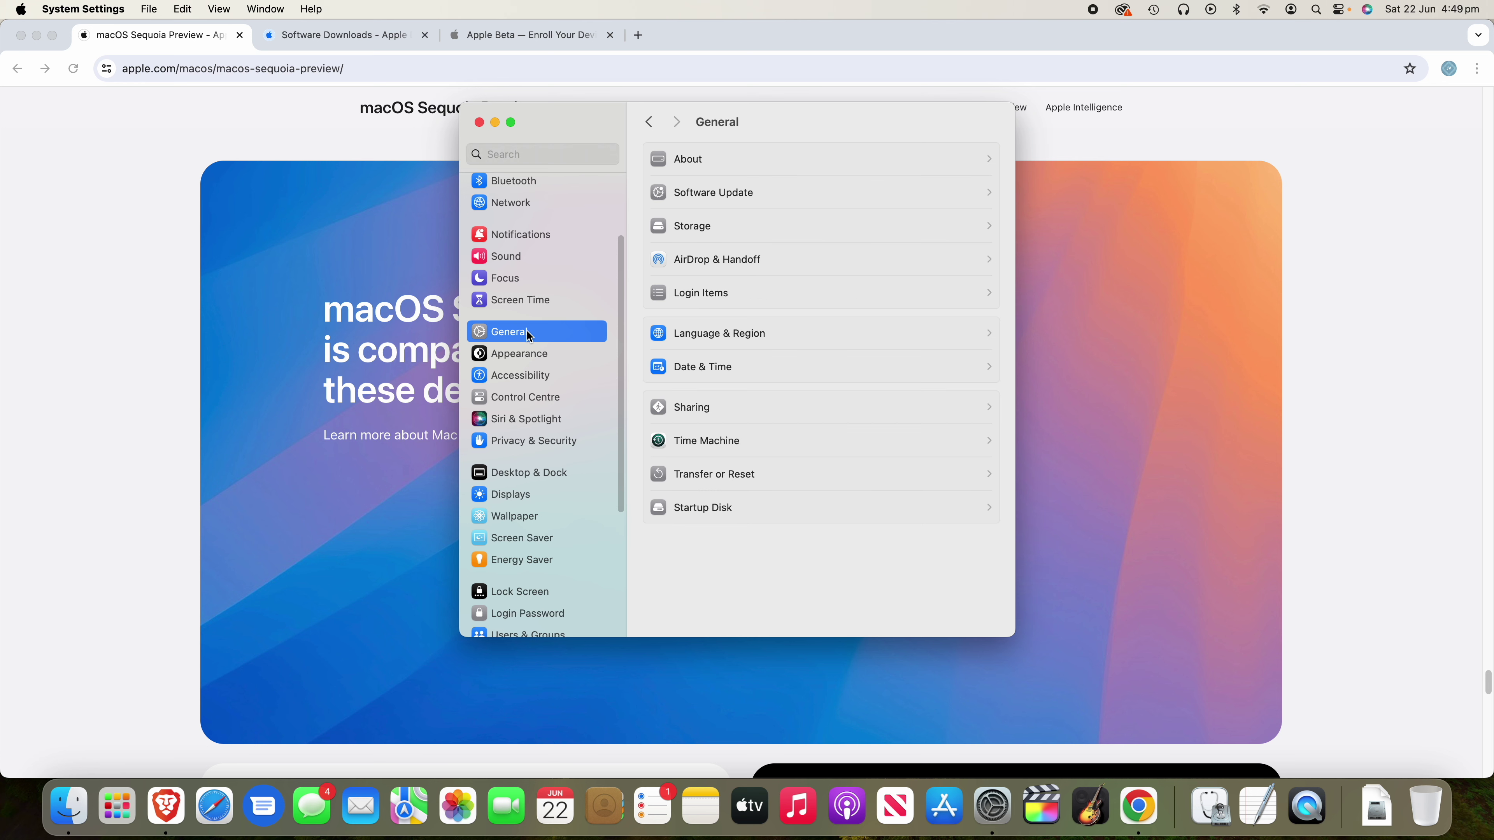
click(711, 193)
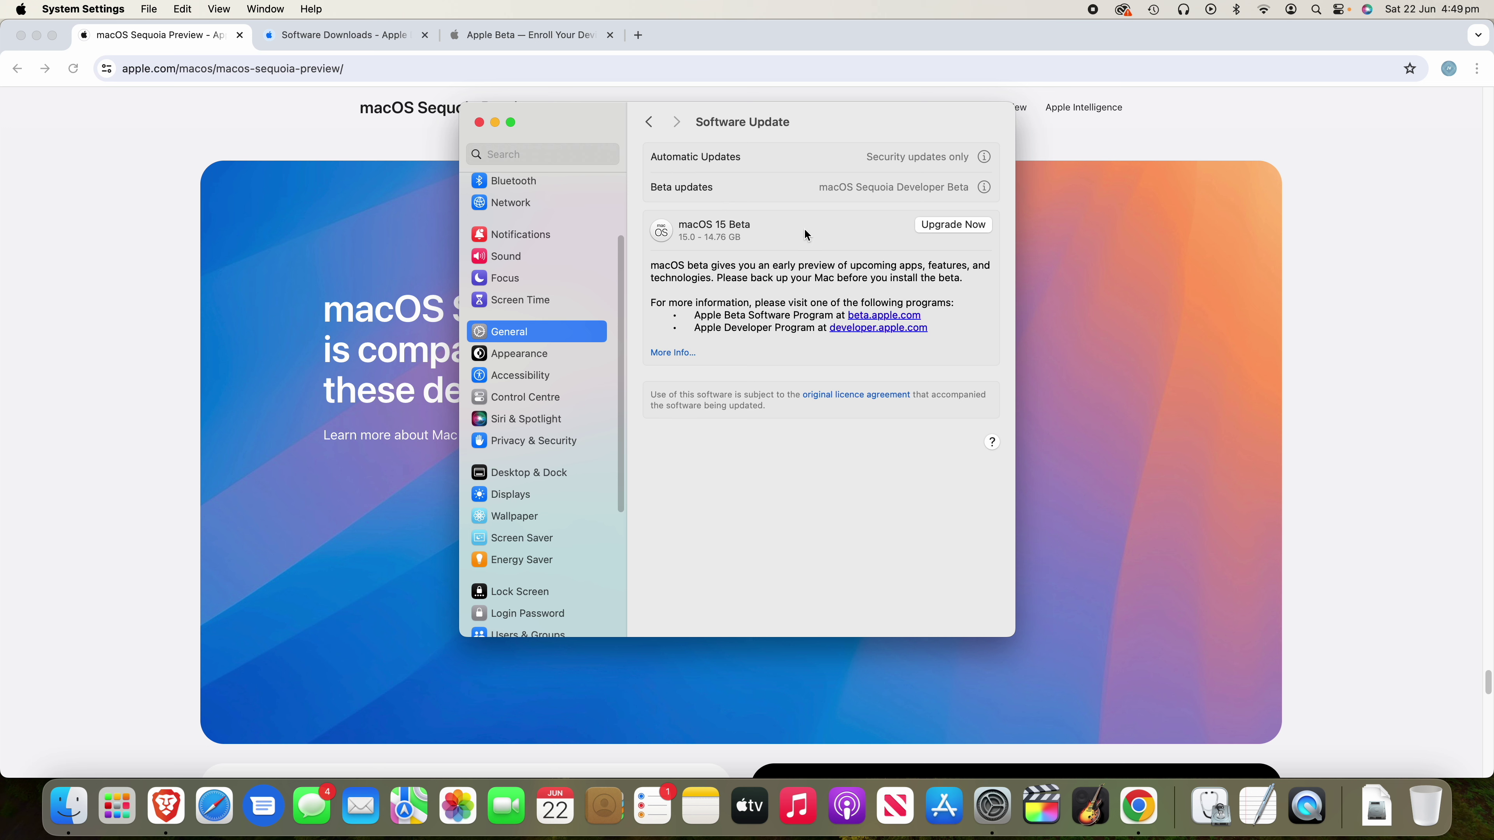